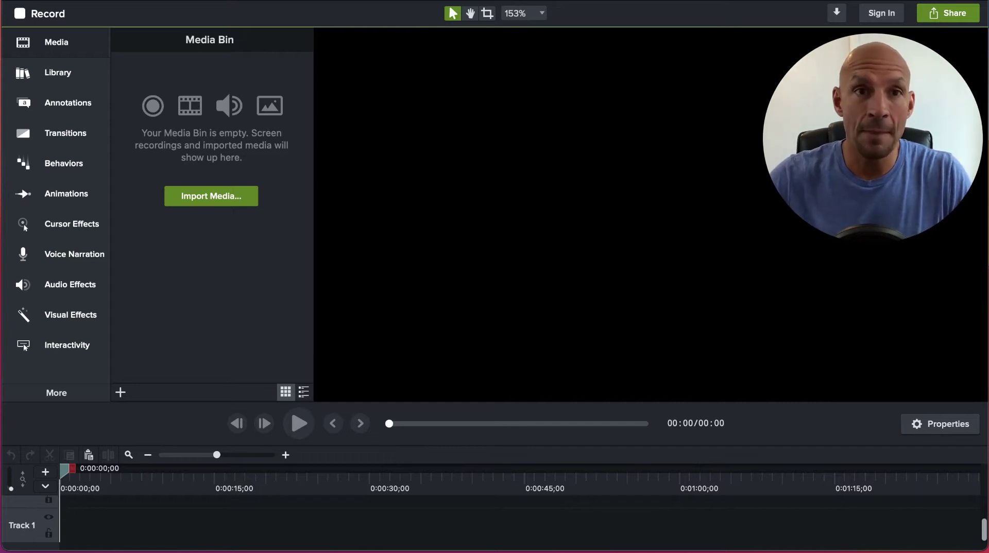
Import the IMG_4807 video and place it at the start of Track 1
drag(175, 4, 180, 130)
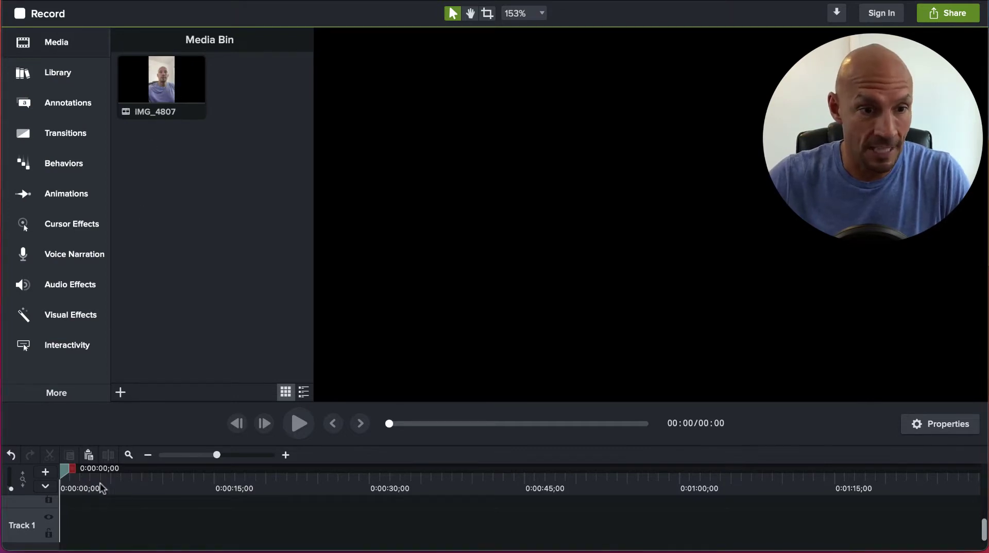
drag(155, 95, 58, 531)
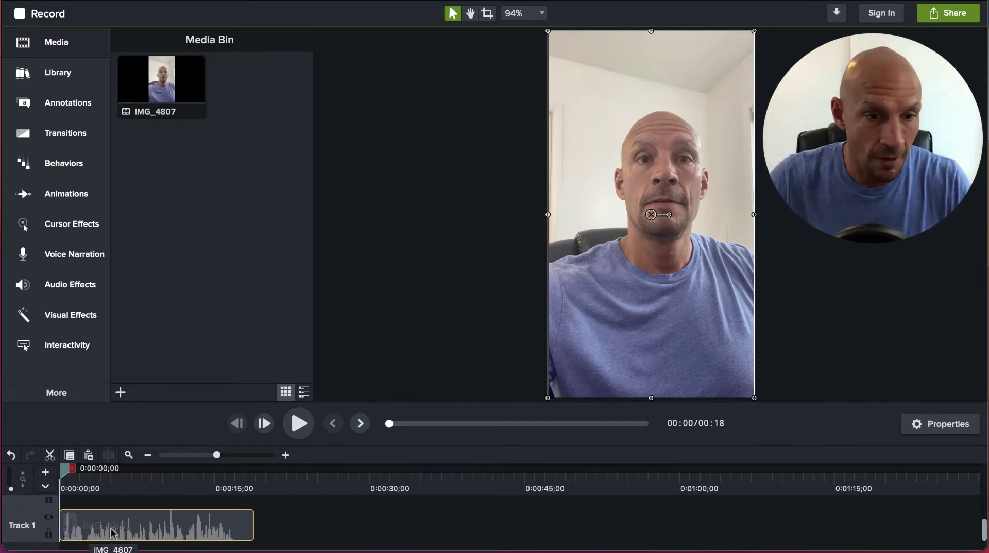
Trim both ends of the IMG_4807 clip to leave about 16 seconds, positioned at the start of Track 1
drag(73, 530, 126, 530)
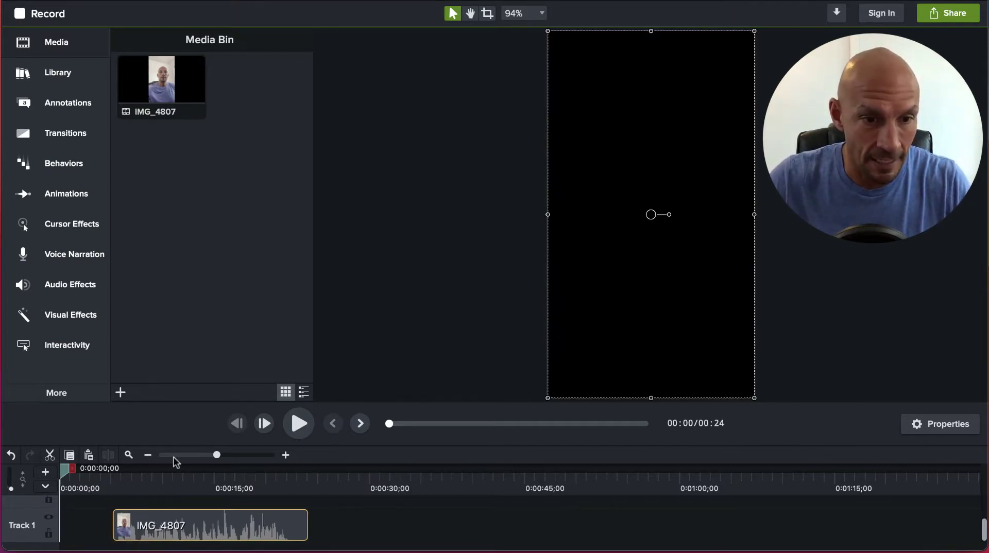
drag(114, 520, 118, 521)
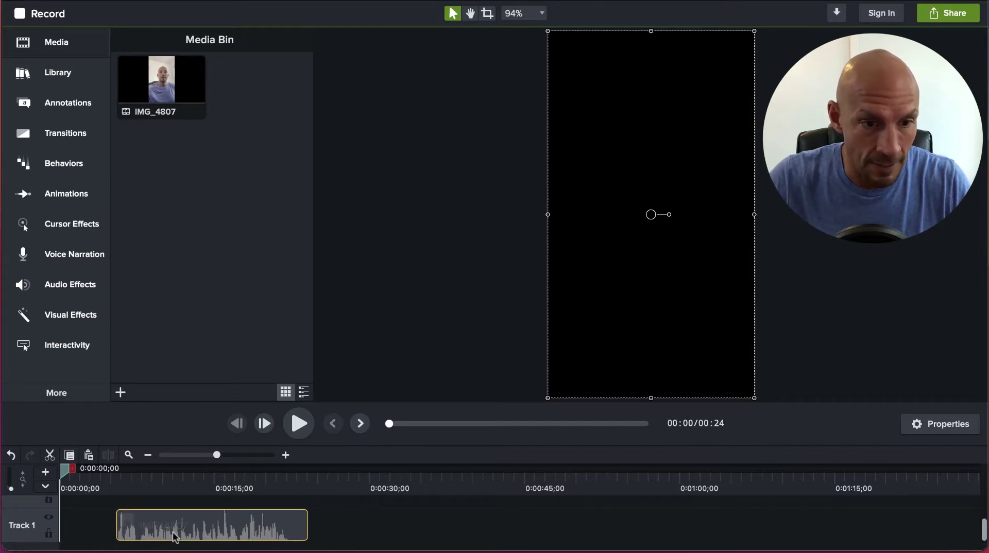
drag(181, 532, 83, 523)
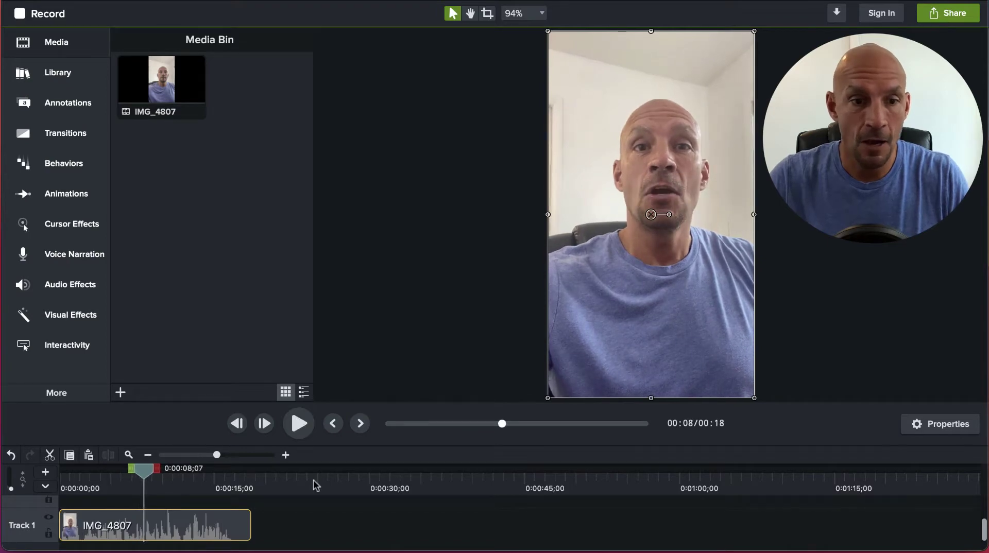
drag(251, 526, 228, 527)
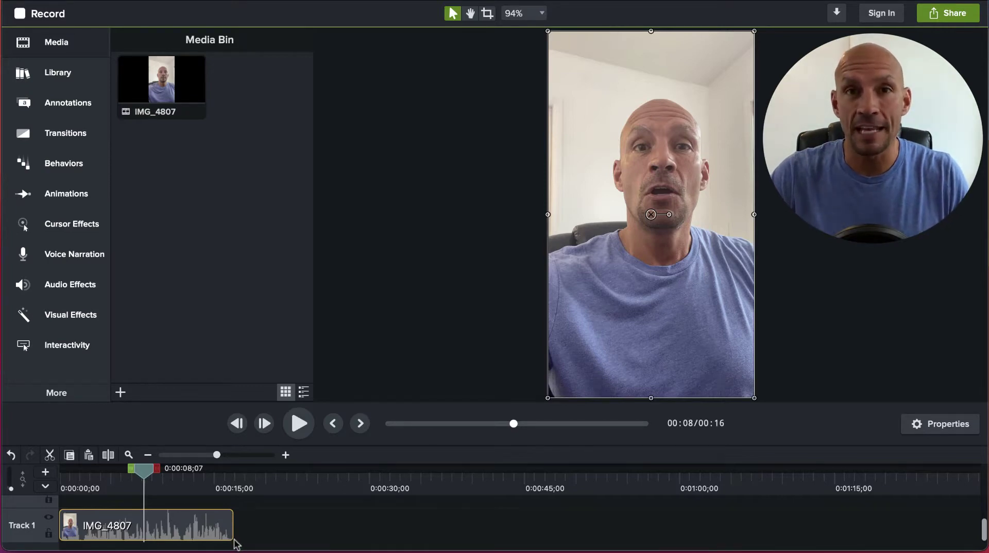
scroll(260, 531, up, 1)
scroll(256, 532, down, 1)
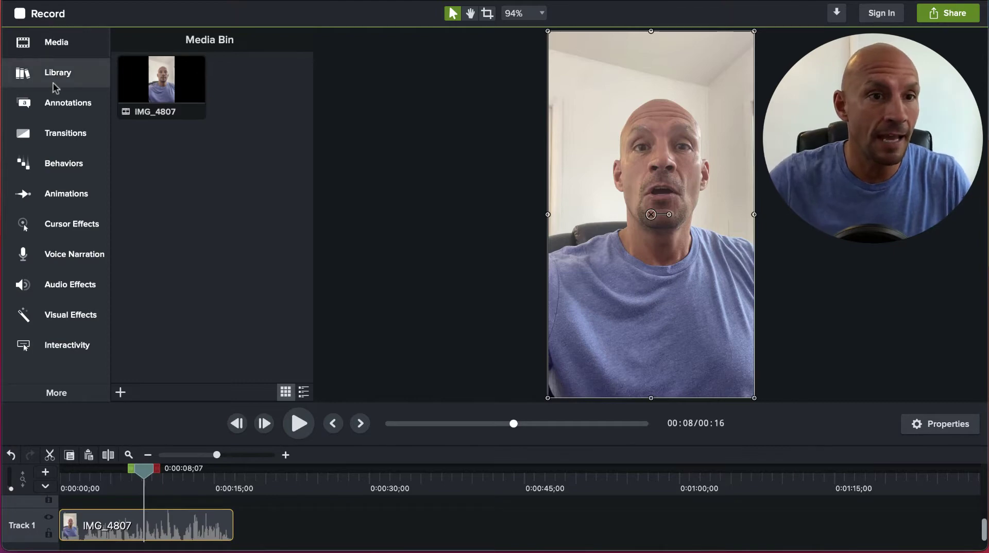
Add the white rectangle callout from the Basic style to the track above the IMG_4807 clip
click(51, 108)
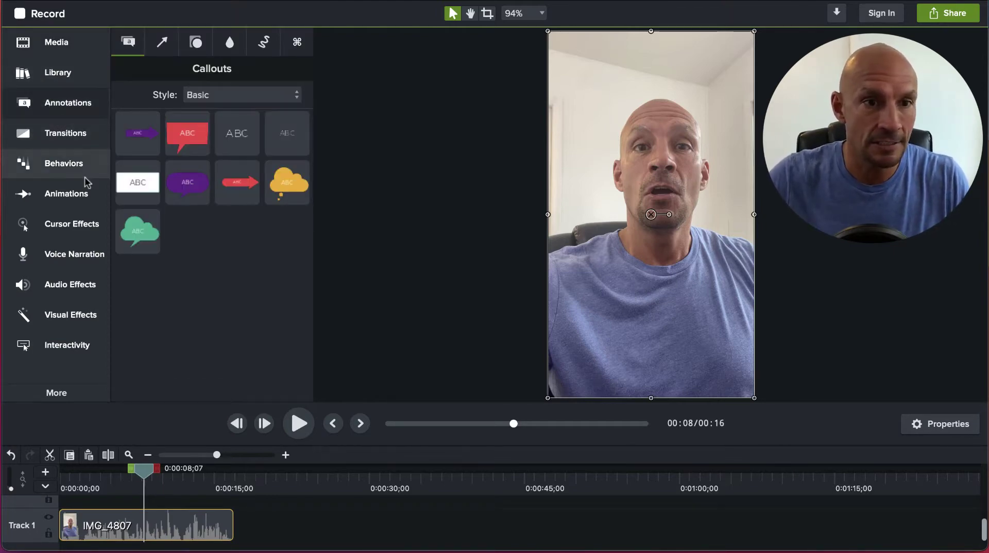
drag(130, 186, 101, 495)
drag(135, 183, 119, 500)
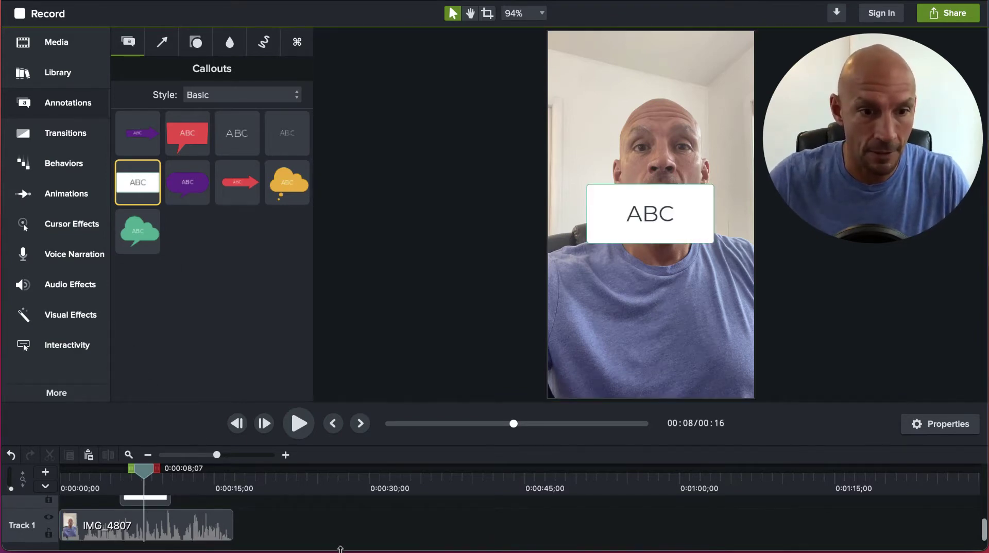
drag(349, 549, 348, 552)
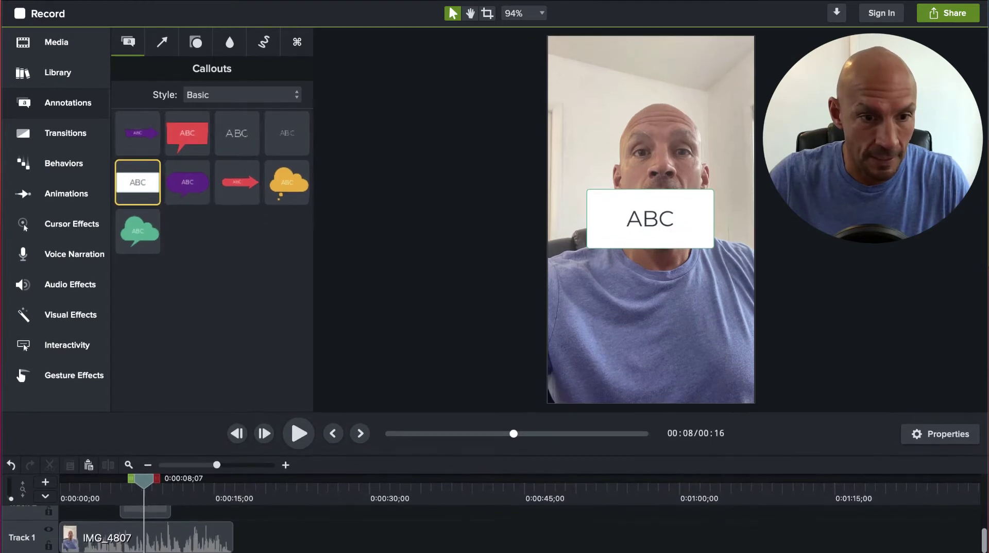
scroll(276, 527, up, 1)
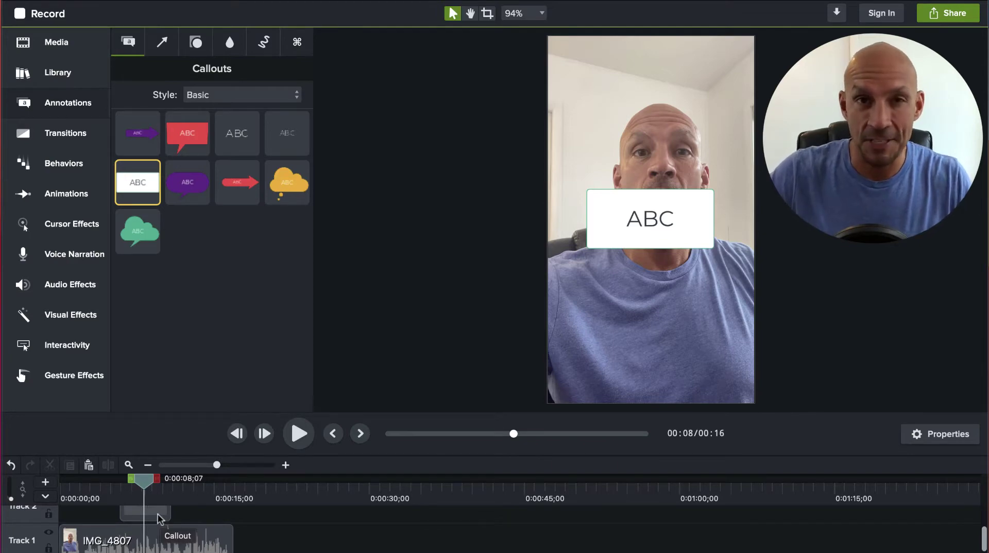
Shift the callout to the start of the timeline, shorten it to about 2 seconds, and park the playhead at 0:00:01;14
drag(158, 515, 98, 523)
drag(143, 480, 83, 517)
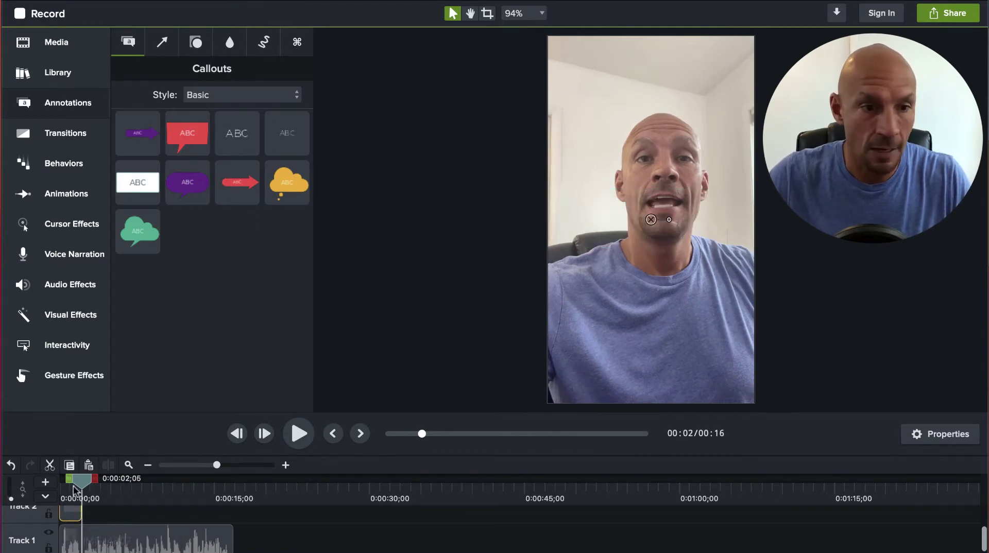
drag(422, 433, 411, 435)
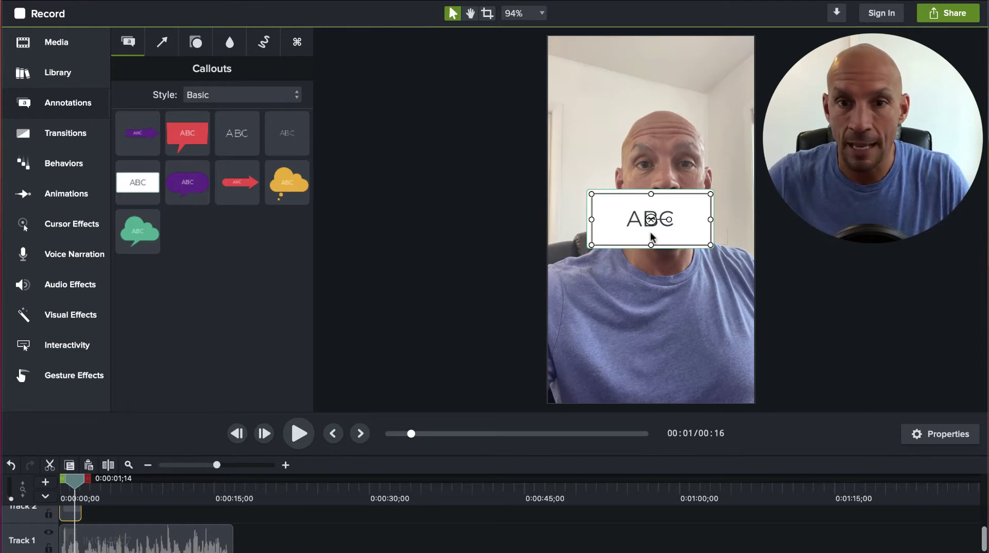
Replace the callout's placeholder text with "TikTok"
double_click(637, 223)
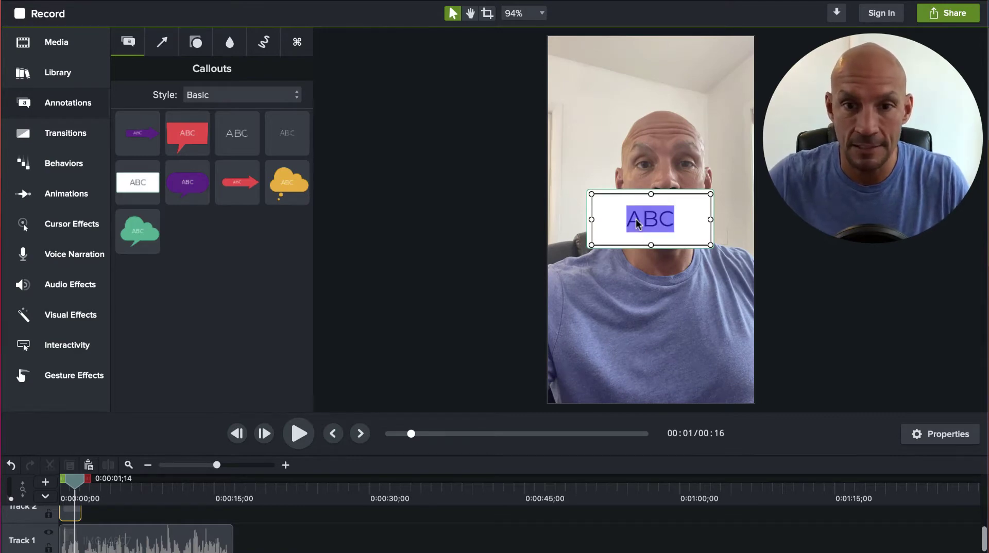
text(Ti)
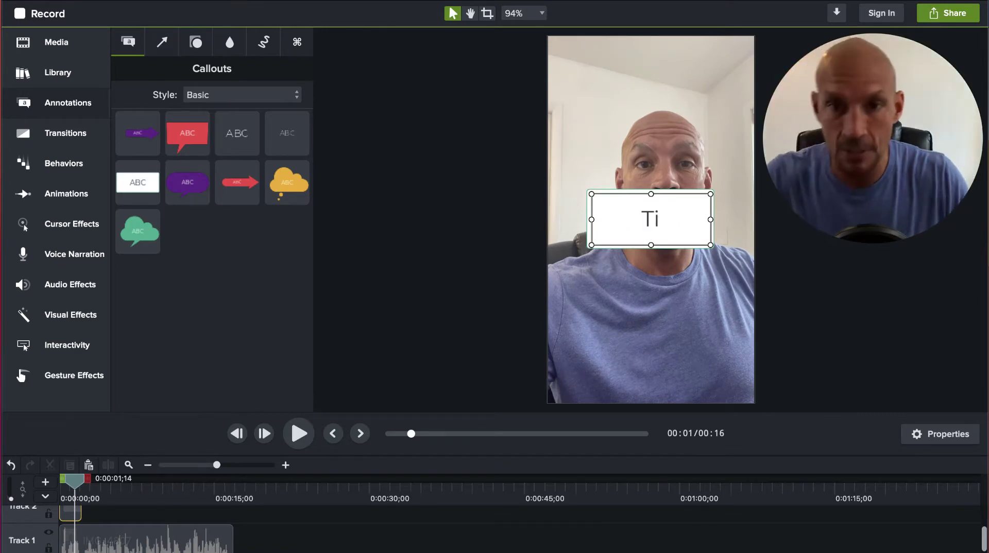
text(kTok)
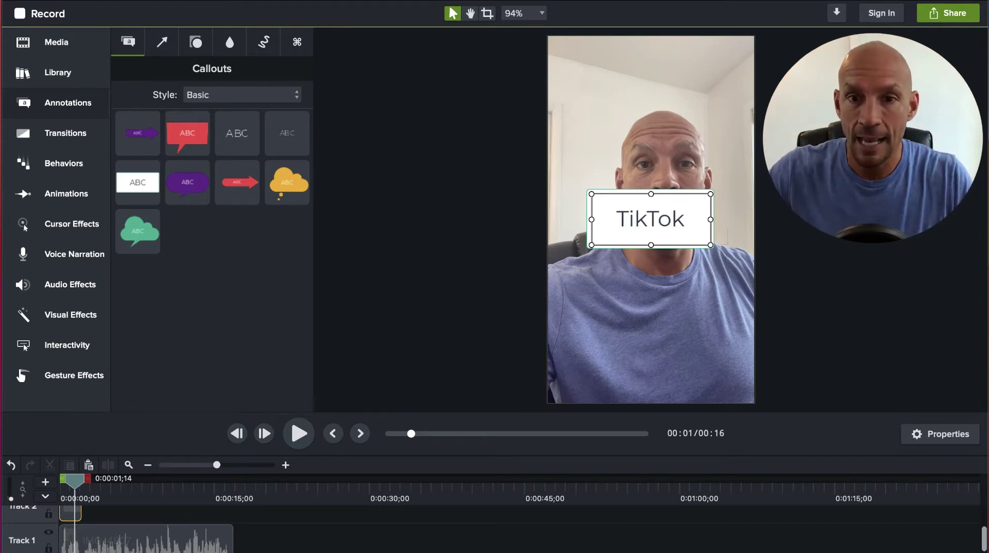
Give the TikTok callout a dark outline and a solid red fill (255, 0, 0)
click(944, 433)
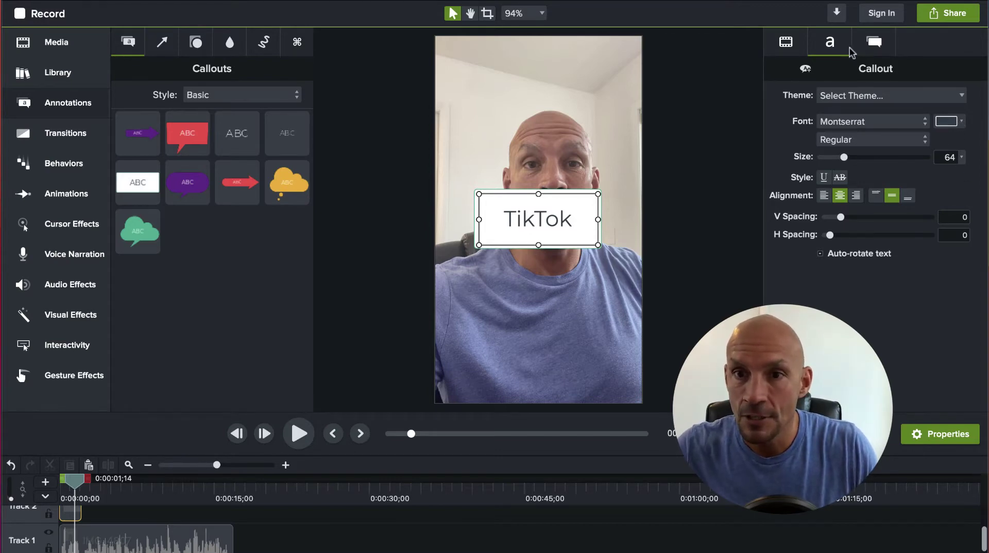
click(874, 45)
click(963, 205)
click(901, 255)
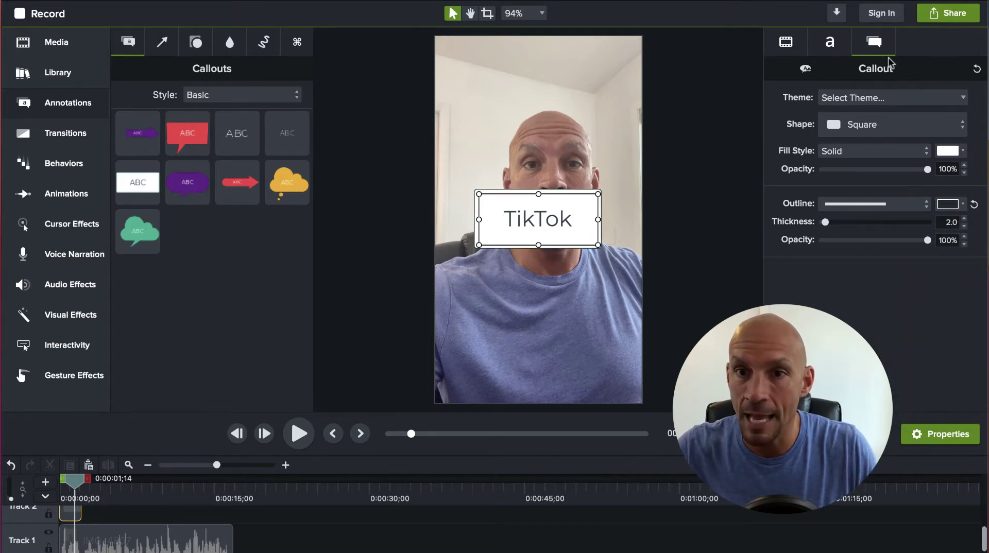
click(964, 151)
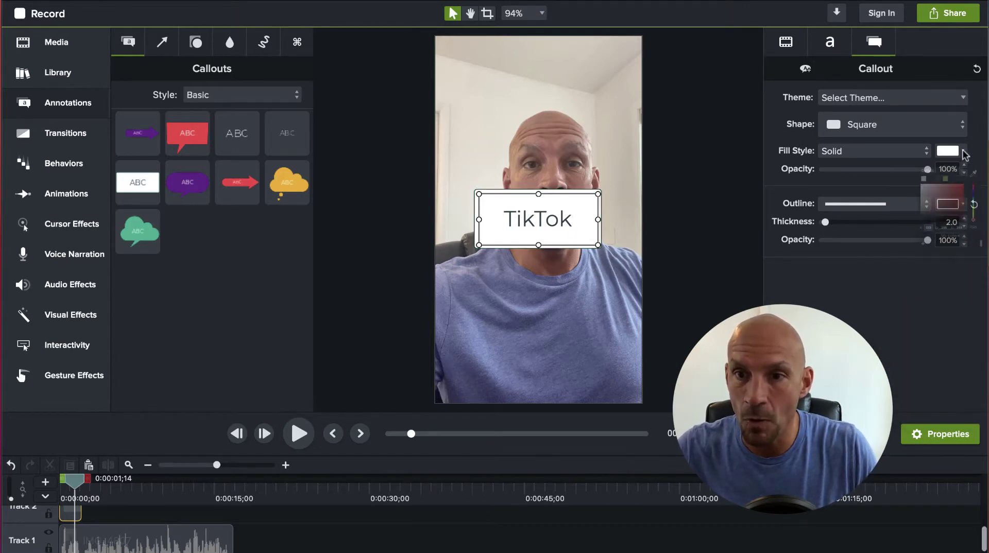
click(979, 218)
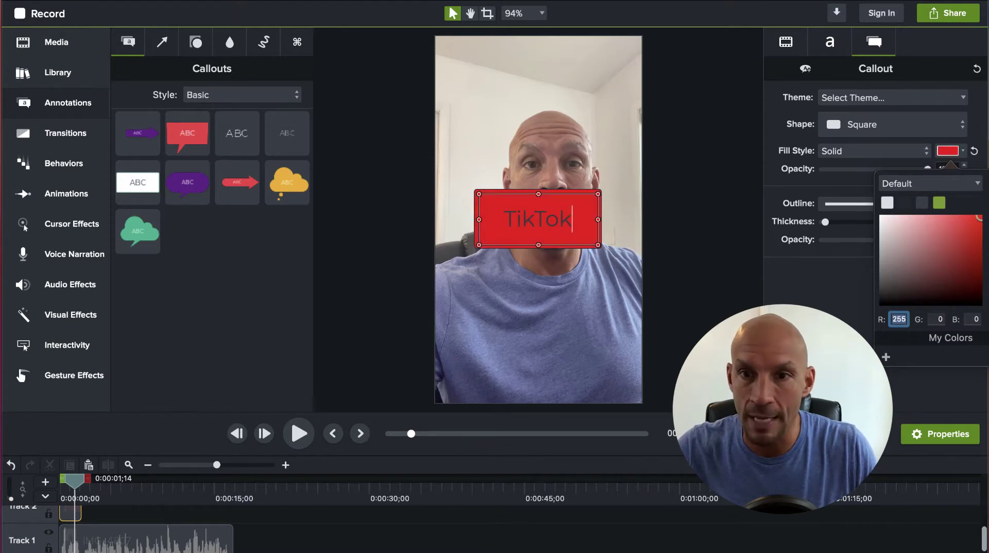
Try to set the callout's font color to white (255, 255, 255)
click(836, 43)
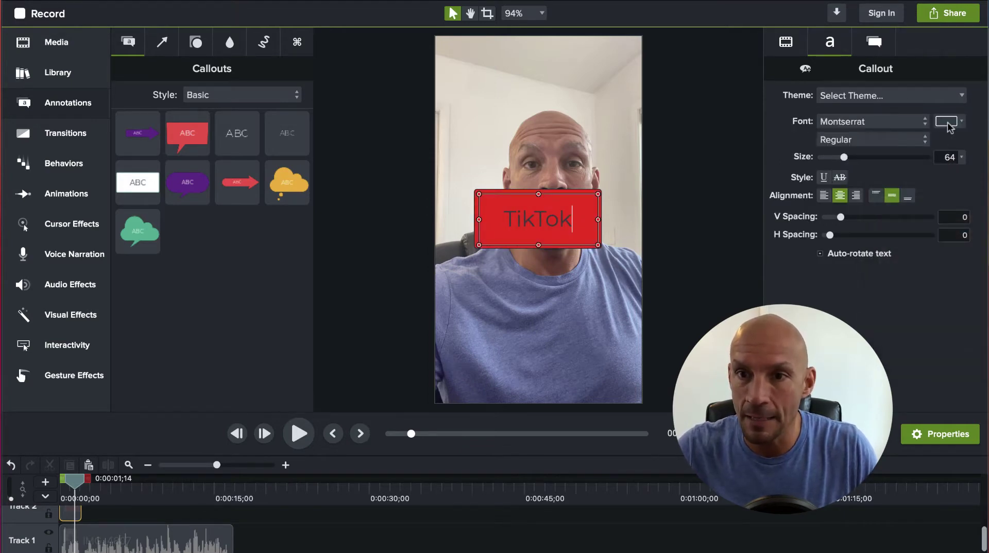
click(963, 123)
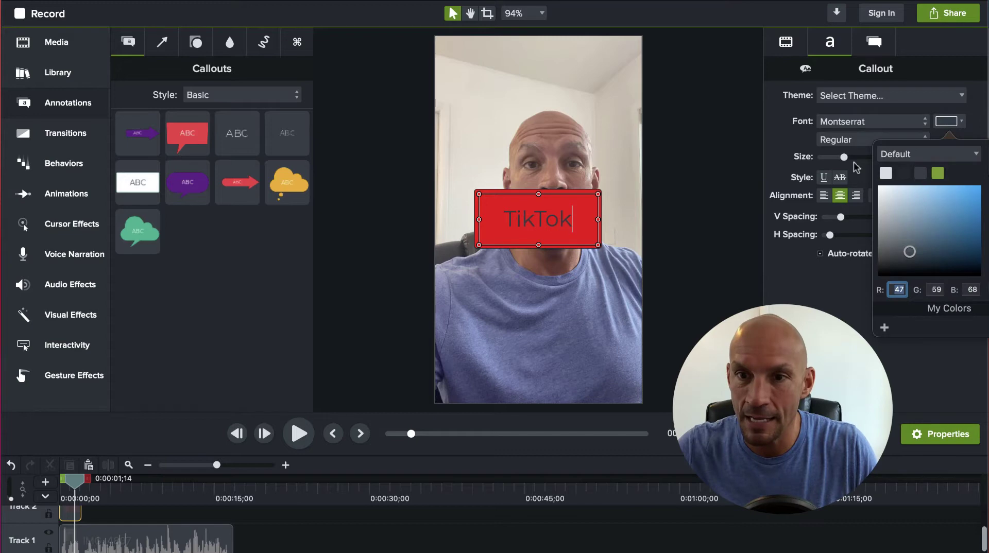
click(894, 225)
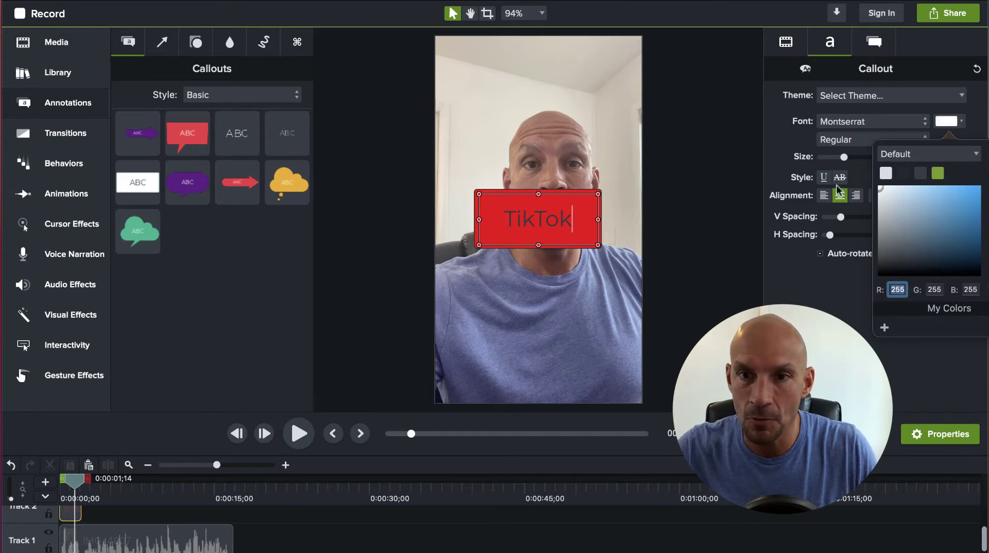
click(782, 135)
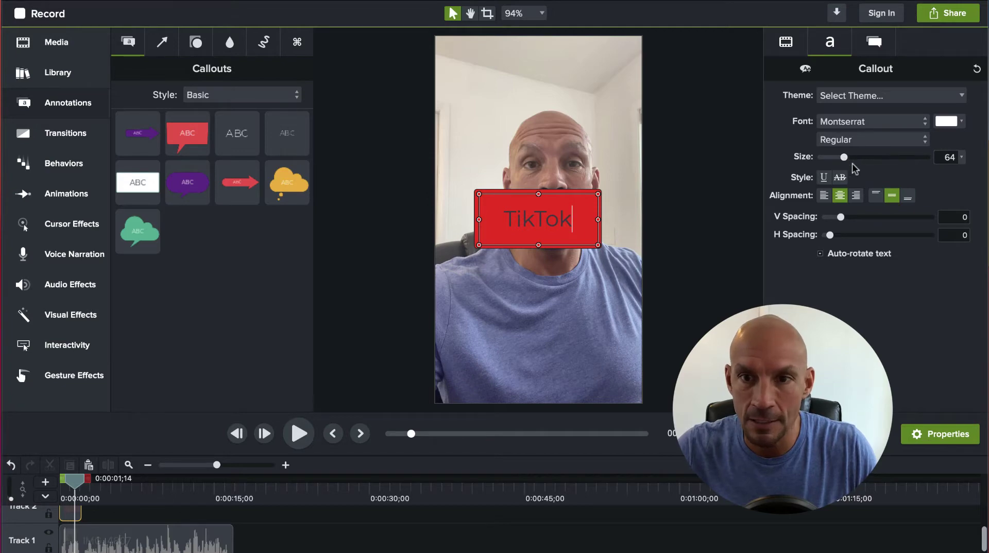
Set the TikTok text size to 91, then flatten the callout slightly and place it over the speaker's chest
double_click(537, 216)
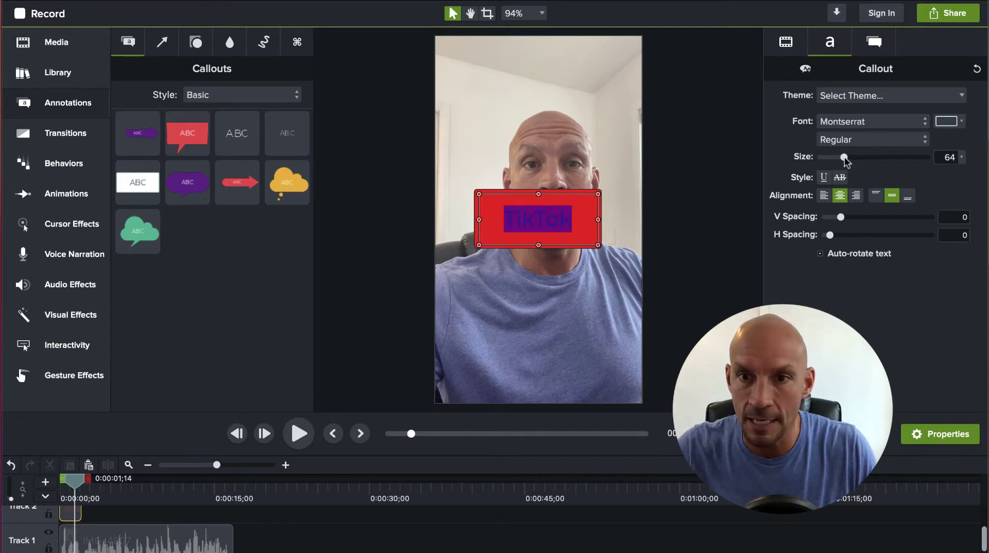
drag(843, 160, 856, 161)
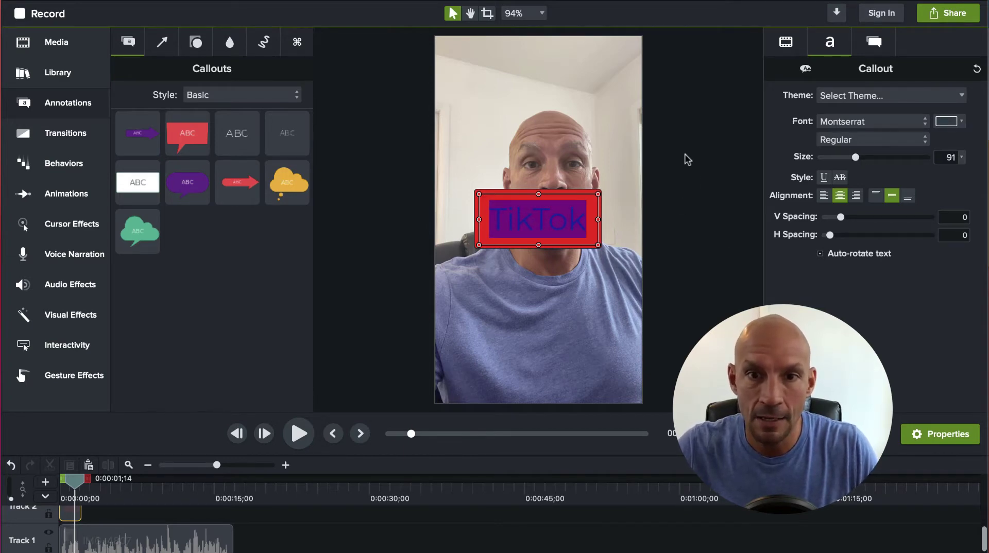
click(674, 172)
click(529, 224)
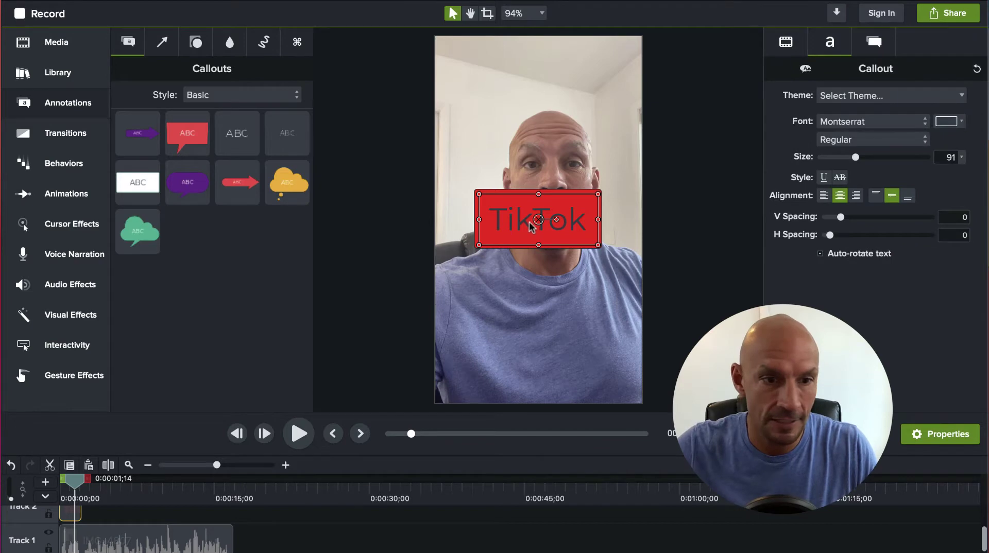
drag(533, 229, 540, 344)
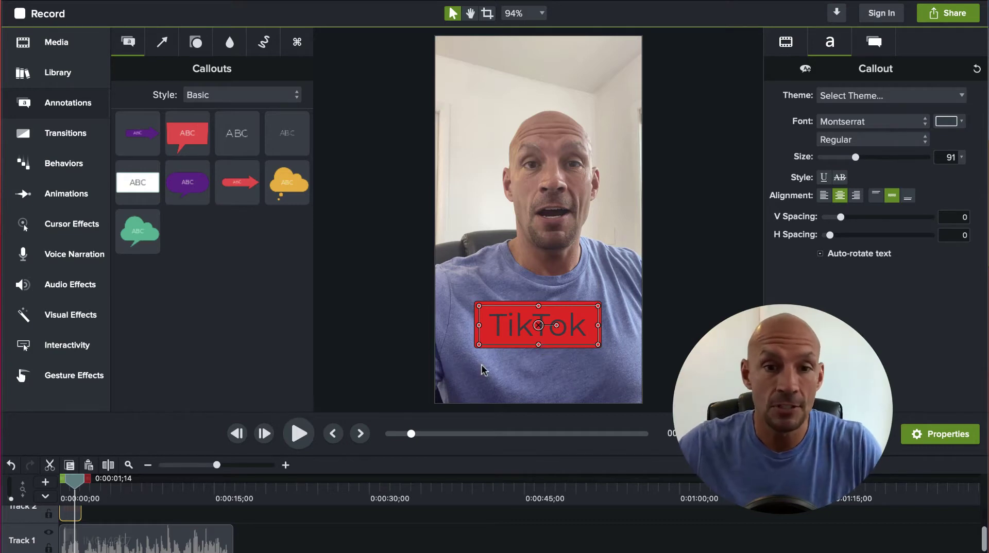
Play the video from the beginning to preview the callout over the clip
drag(72, 481, 62, 482)
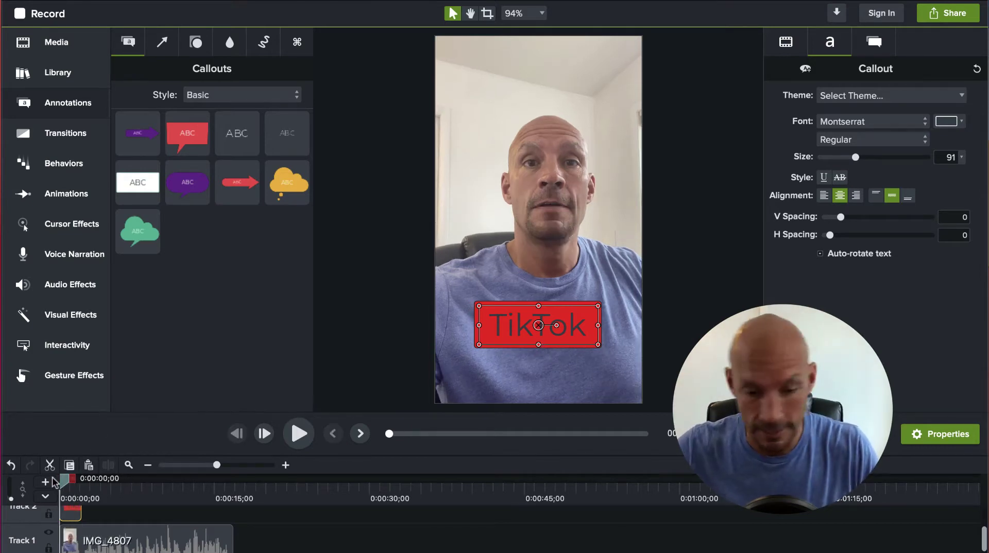
click(297, 435)
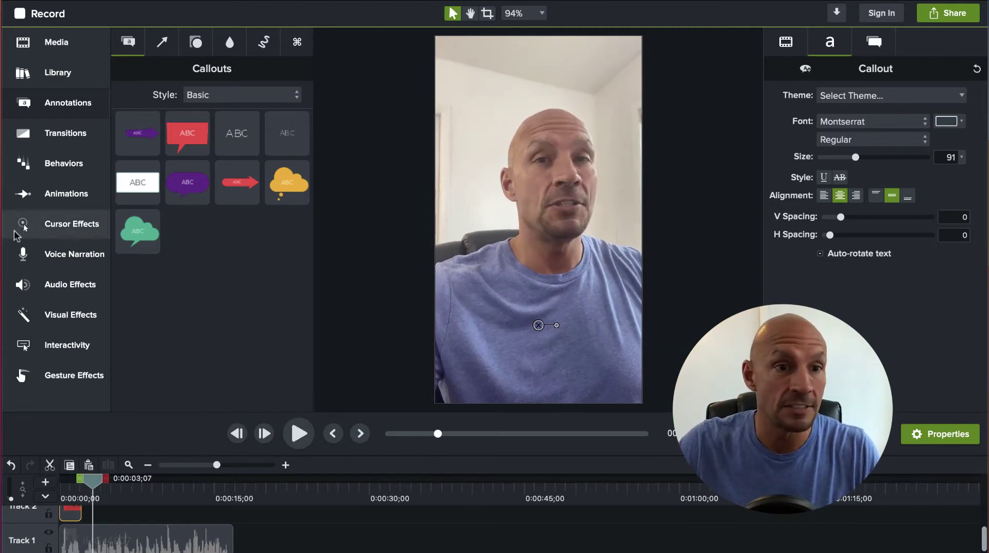
Apply the Slide Right transition to the start and end of the TikTok callout and preview the animation
click(61, 136)
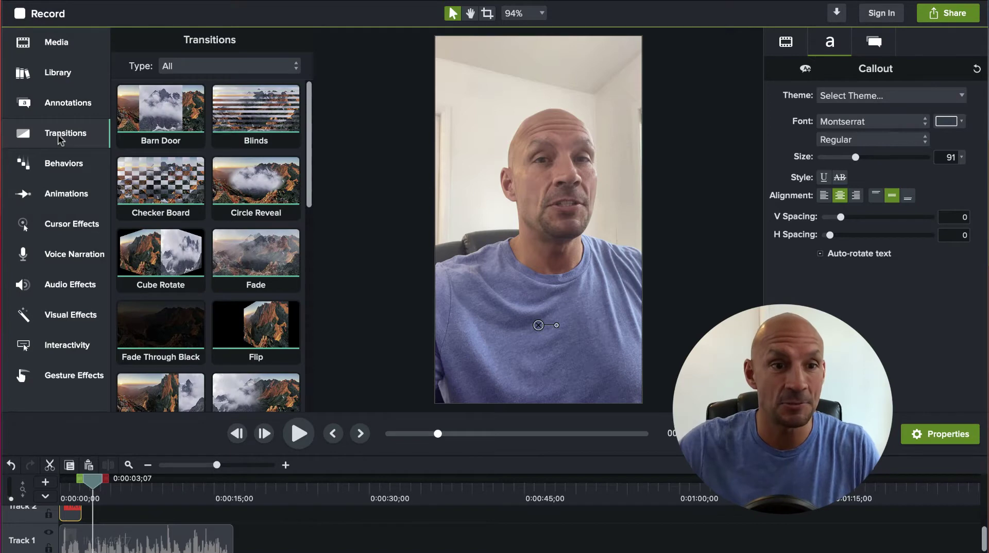
scroll(230, 310, down, 2)
scroll(231, 306, down, 5)
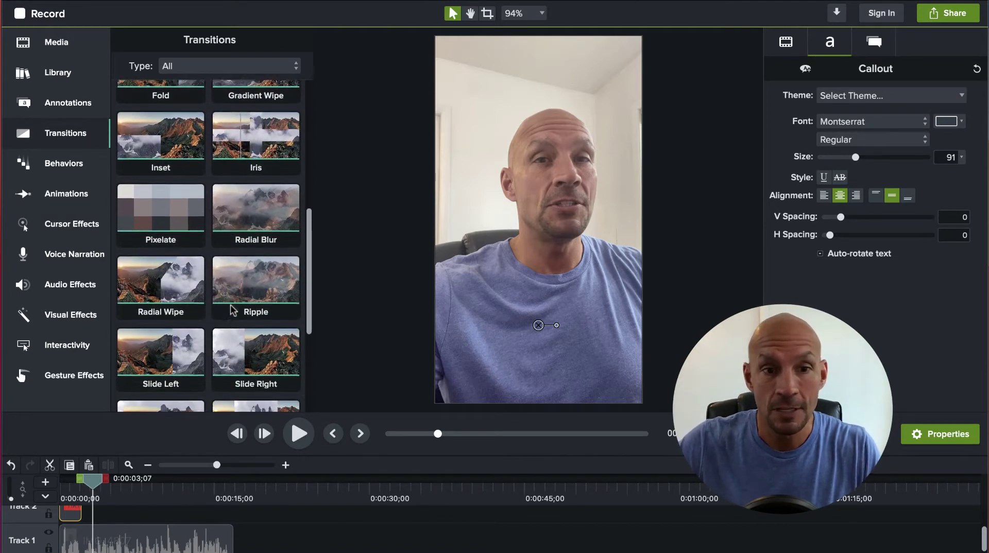
scroll(233, 309, down, 1)
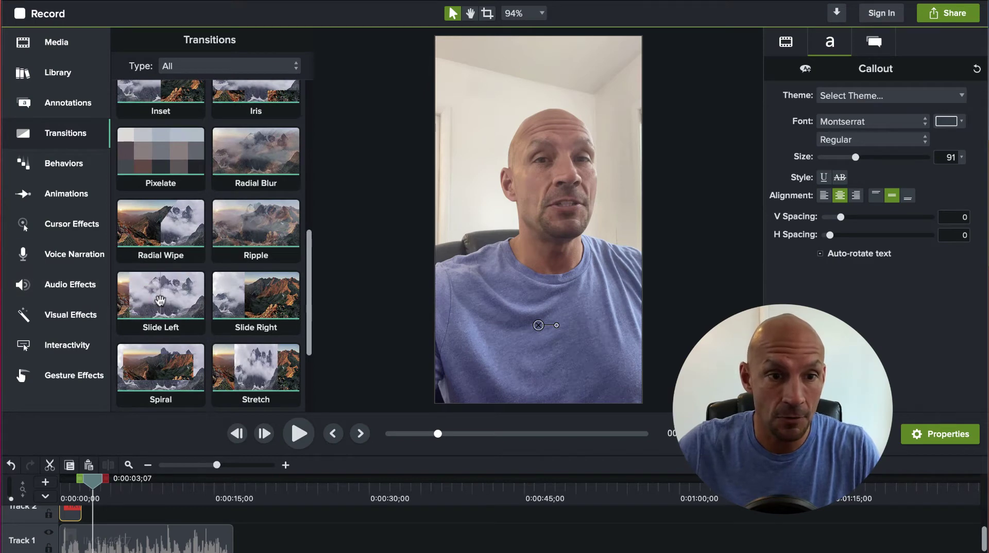
drag(254, 303, 50, 492)
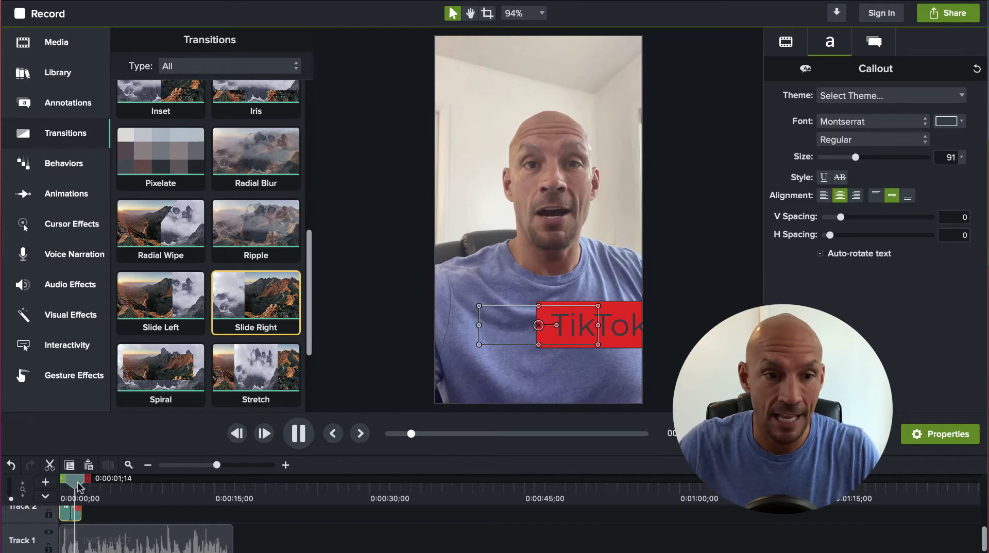
key(space)
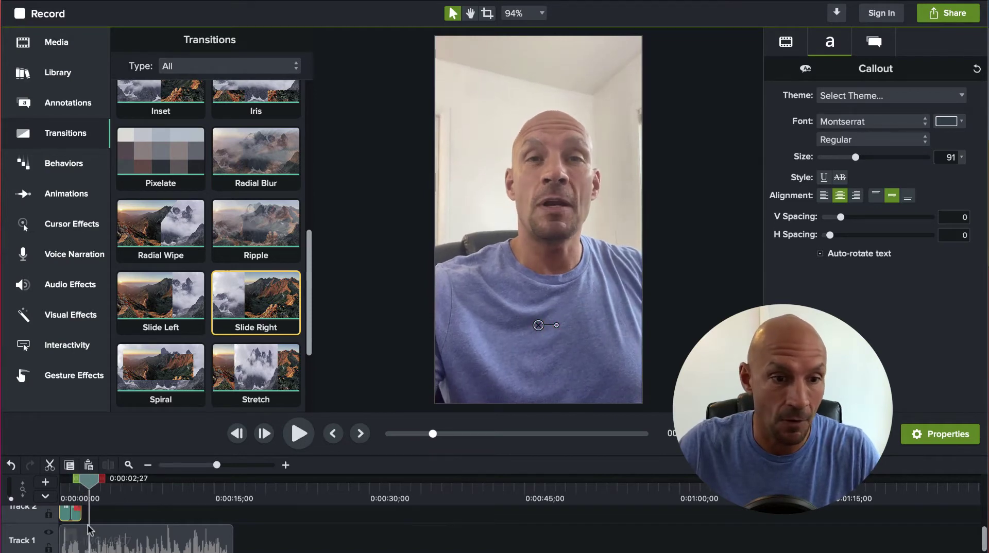
Extend the TikTok callout's duration past the three-second mark and preview it from the beginning
click(83, 512)
drag(81, 511, 61, 492)
key(space)
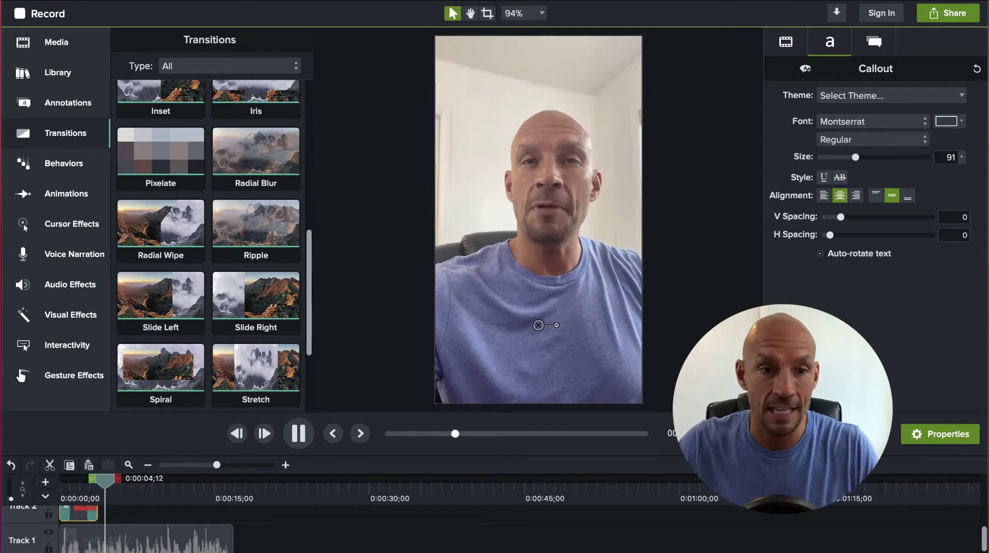
Change the TikTok callout's start transition to Slide Left and preview the animation from the beginning
click(65, 515)
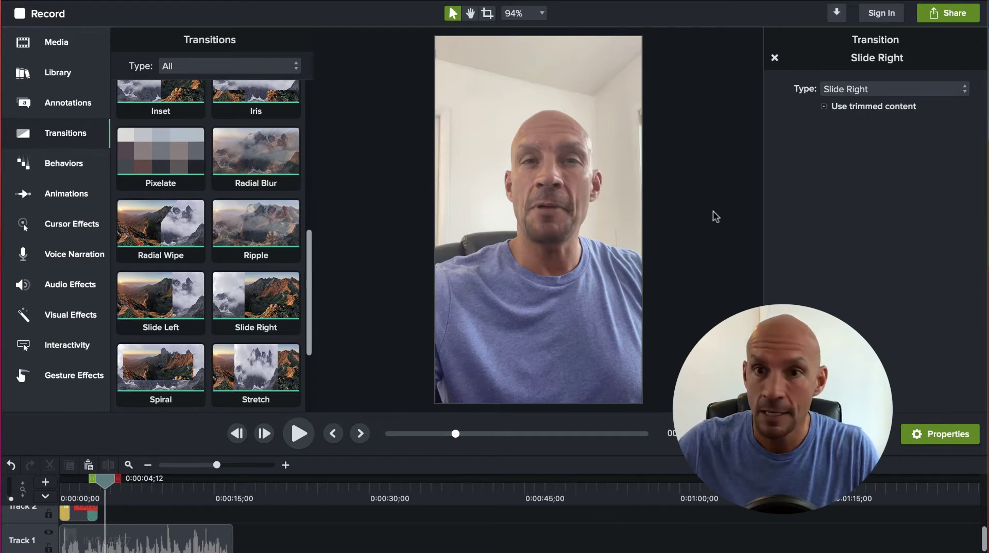
click(891, 88)
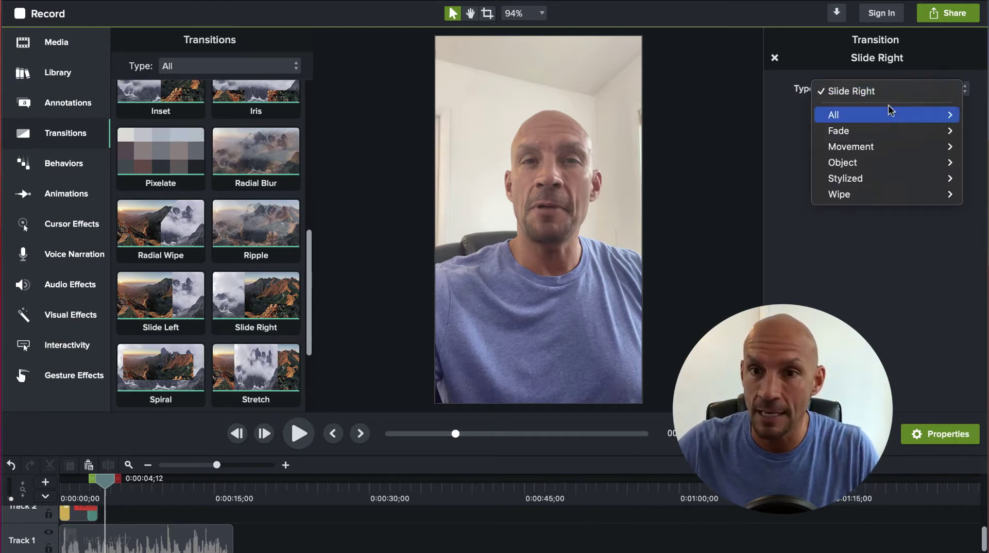
mouse_move(901, 115)
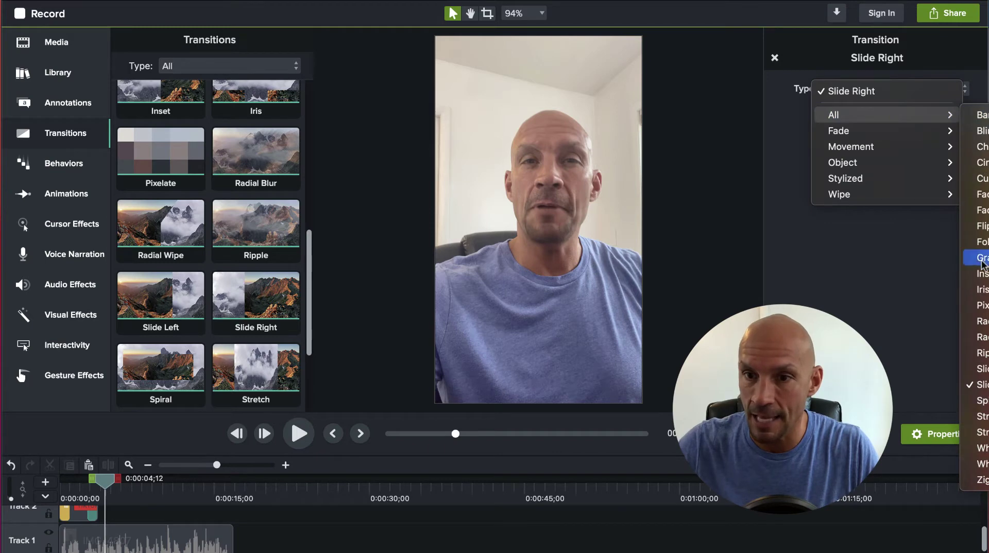
click(979, 369)
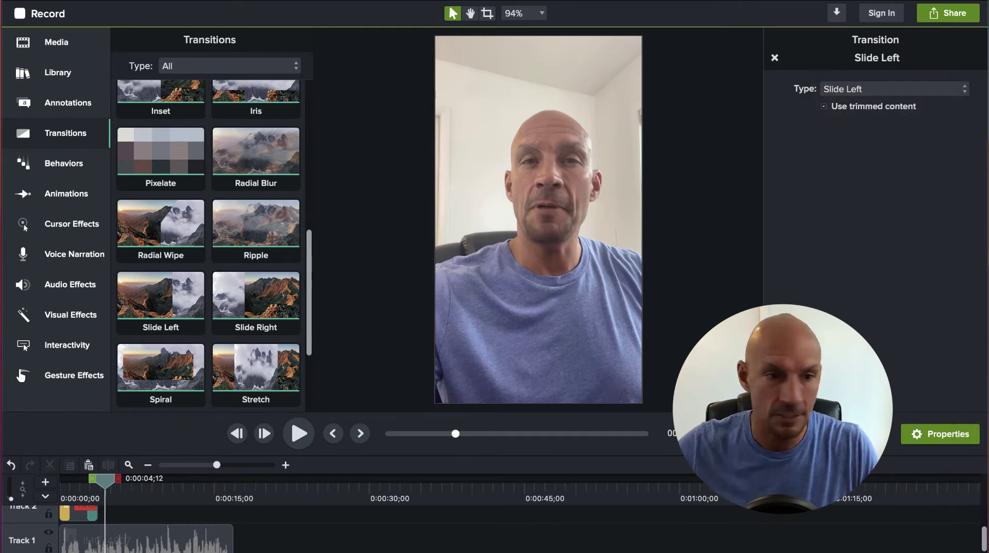
drag(104, 483, 63, 482)
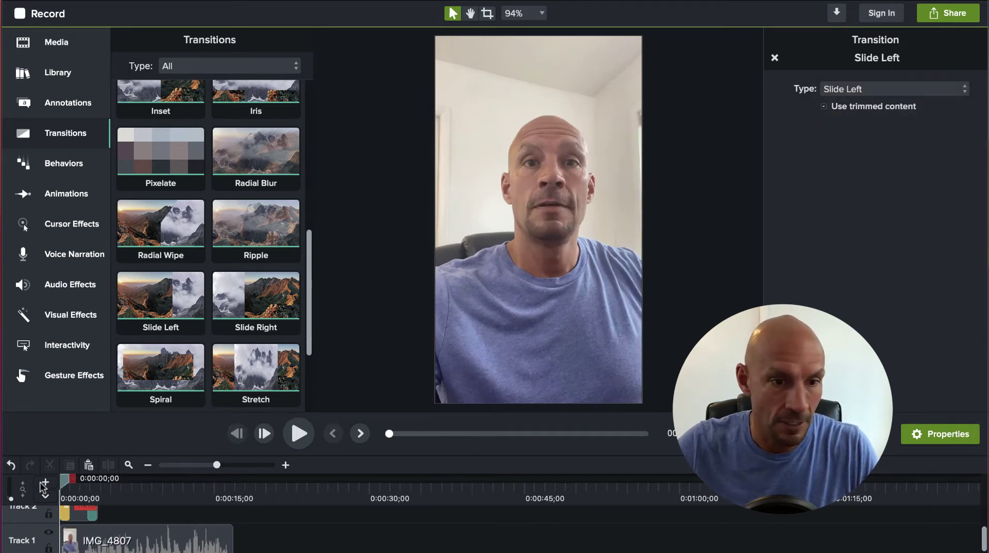
key(space)
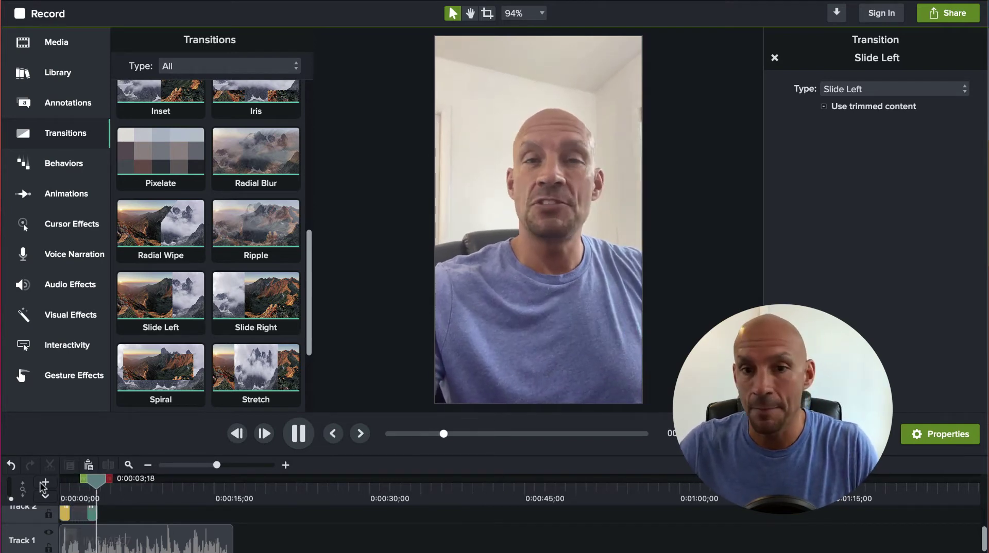
key(space)
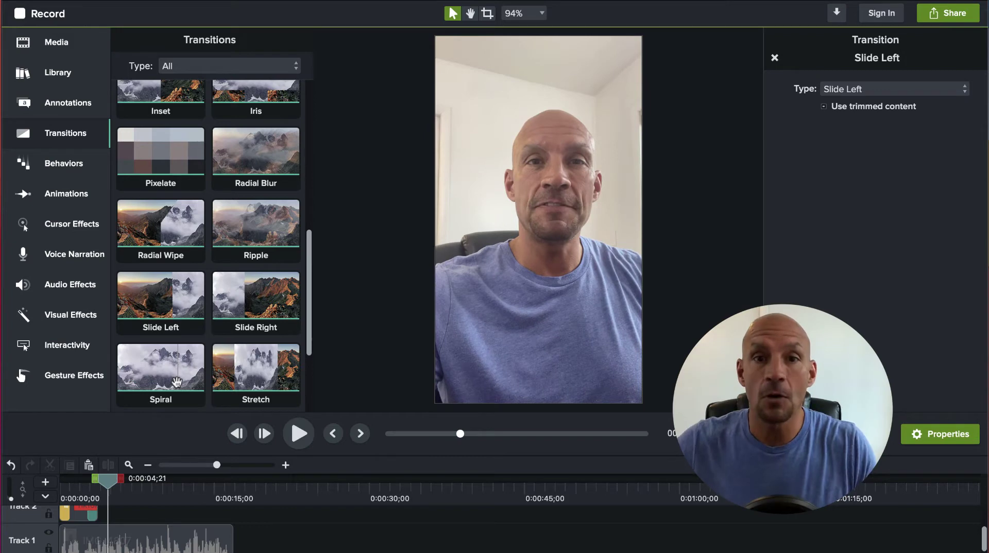
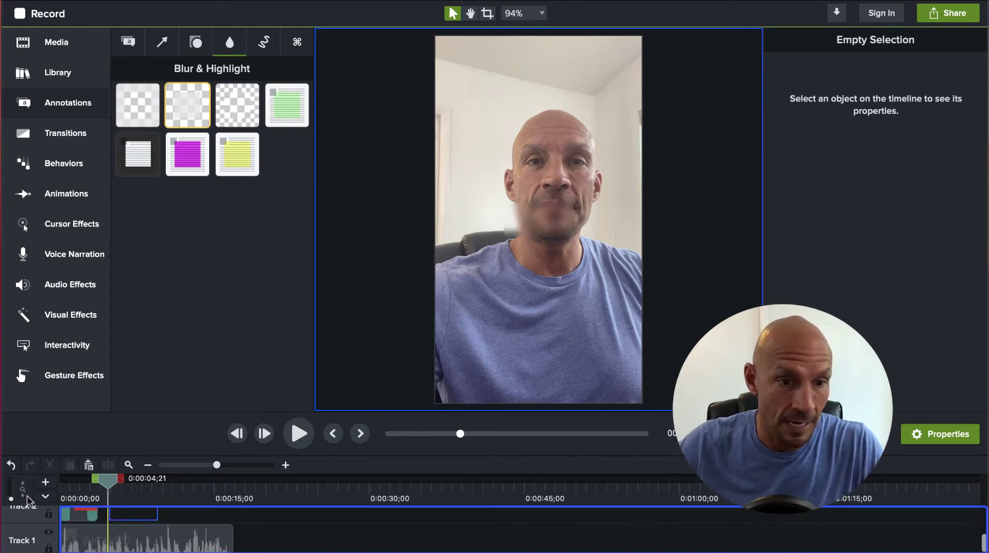
Add a blur annotation after the TikTok callout and fit it over the speaker's eyes at 63.4% scale
drag(28, 499, 127, 512)
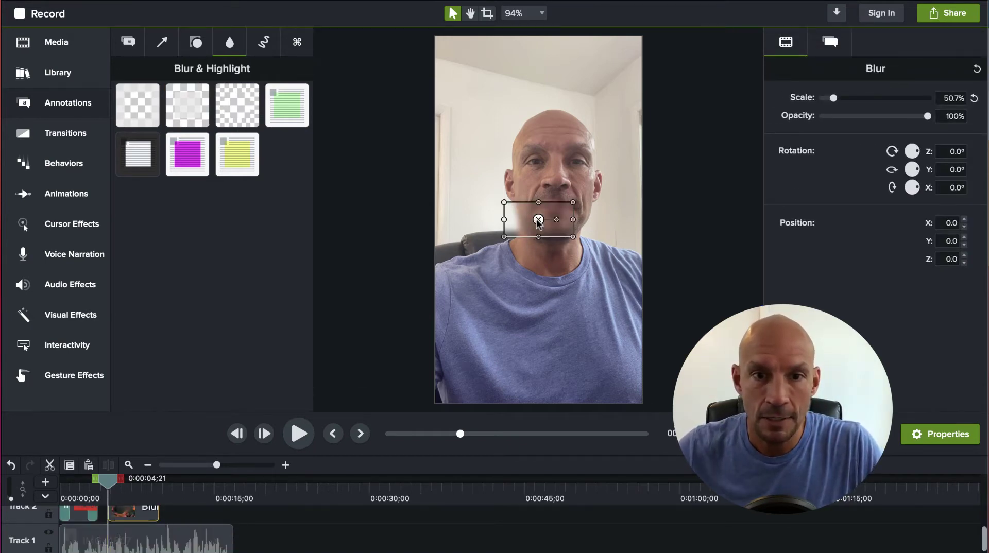
drag(537, 221, 593, 167)
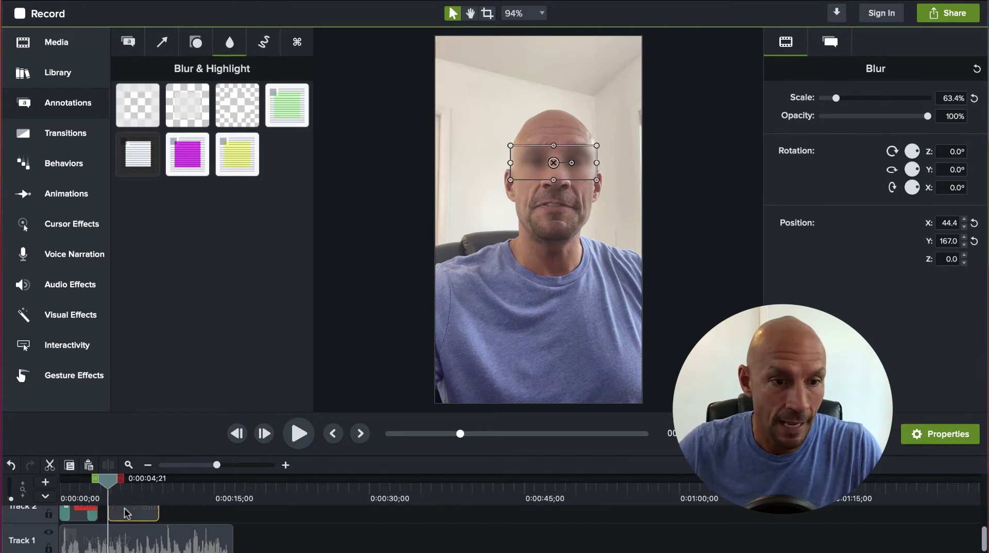
Move the blur directly against the end of the TikTok callout and preview the video from the beginning
drag(125, 513, 55, 487)
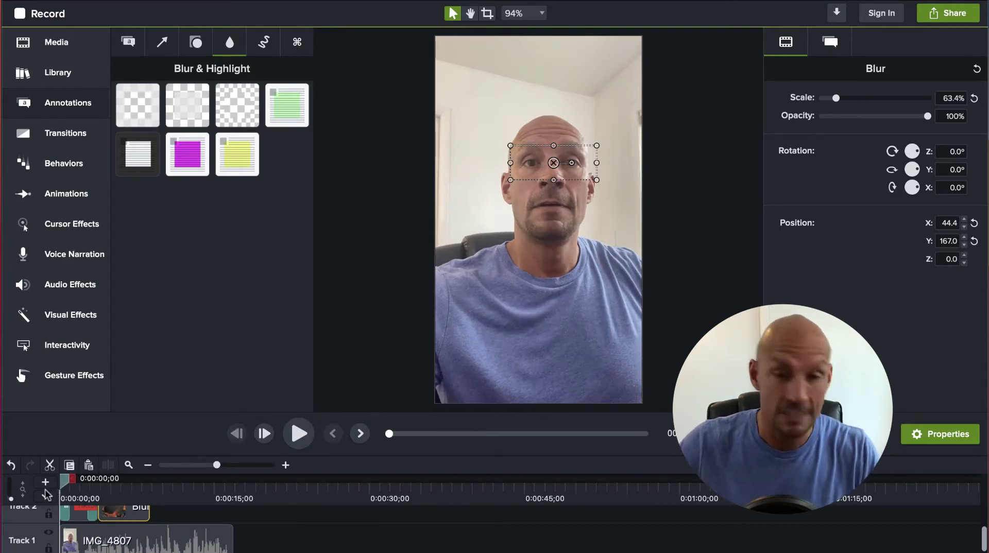
click(190, 542)
click(244, 532)
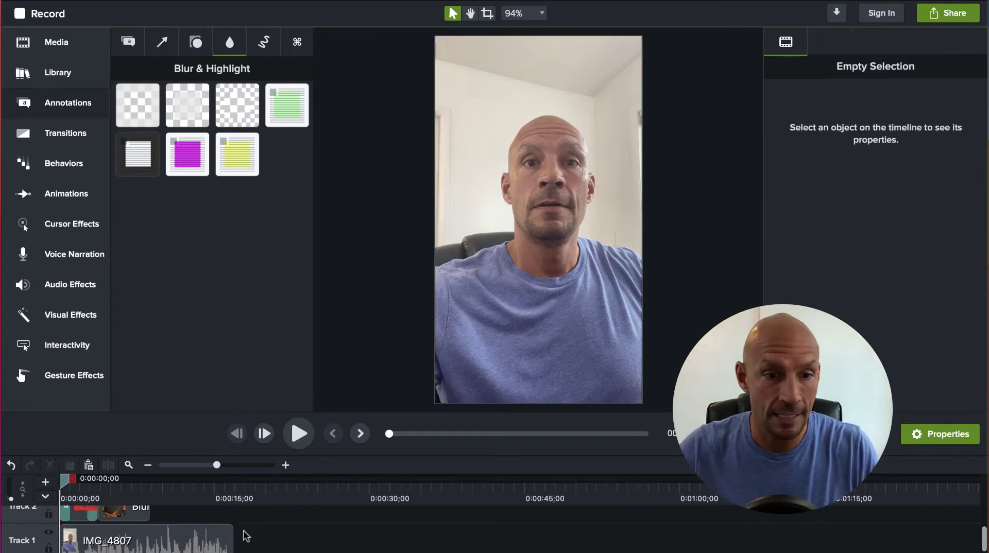
key(space)
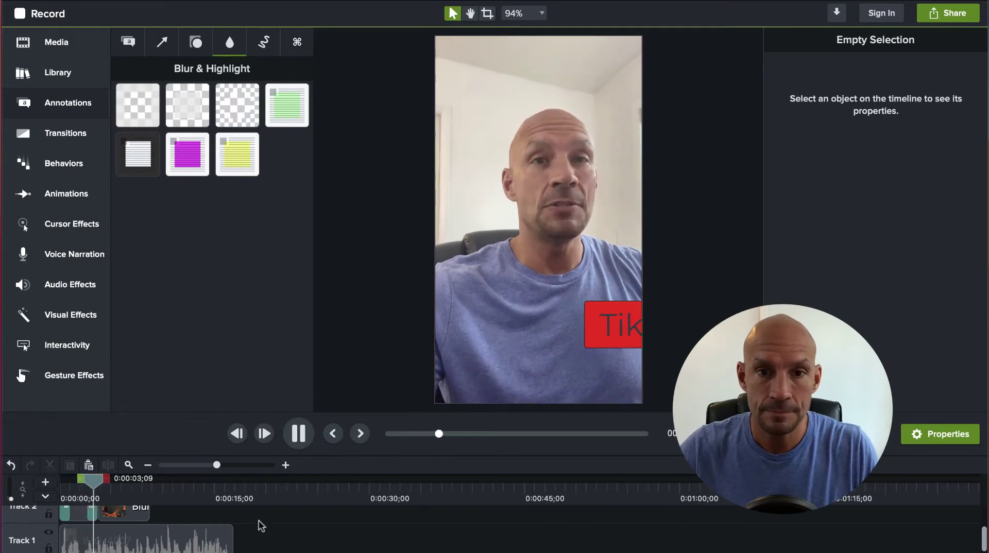
key(space)
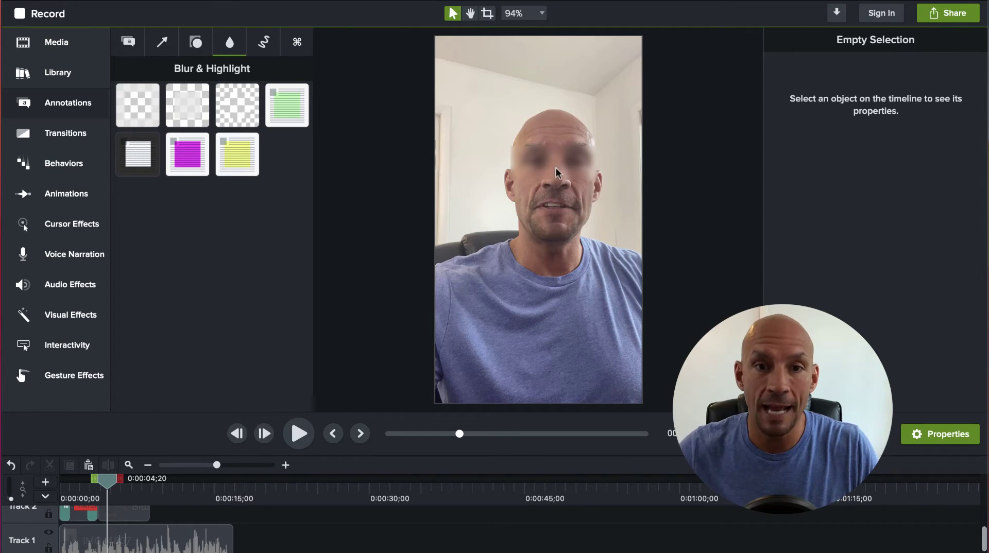
Move the blur to the timeline start on its own track below the TikTok callout, with the playhead at 0:00:01;10
scroll(143, 538, up, 2)
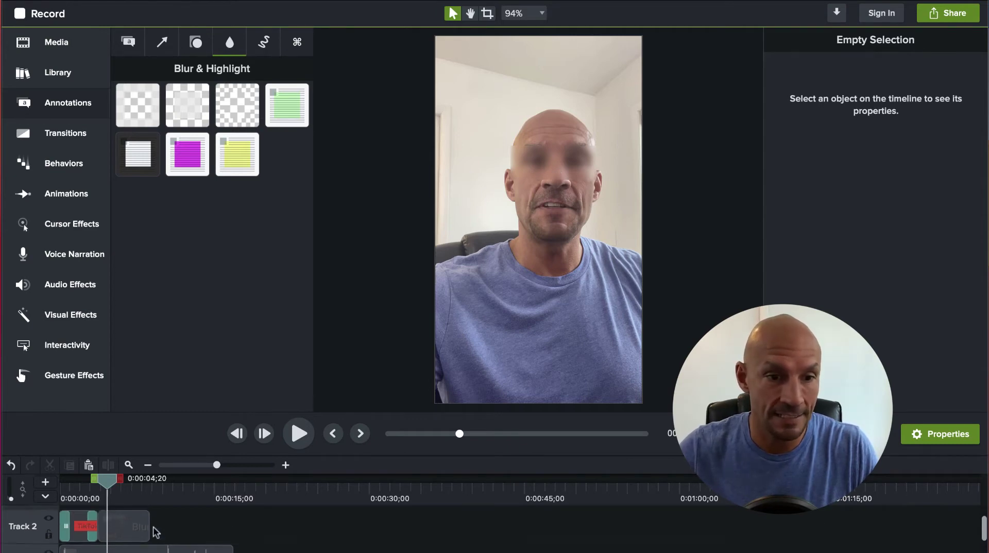
click(130, 539)
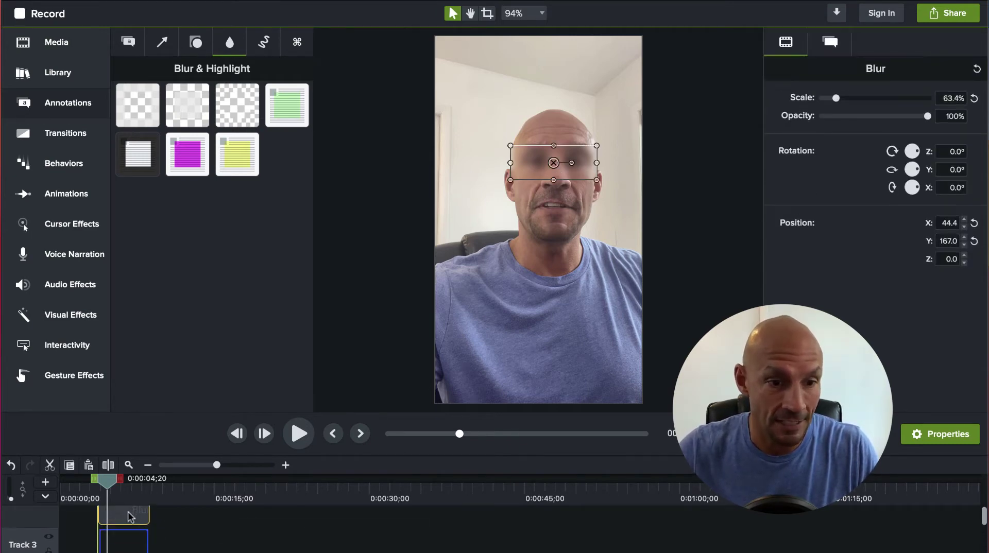
drag(128, 531, 88, 503)
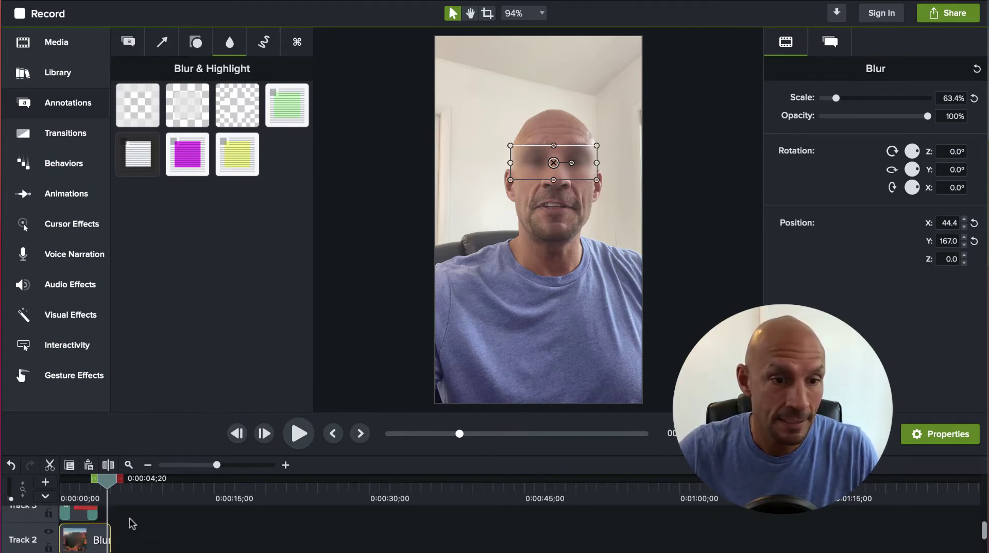
scroll(129, 520, down, 3)
scroll(124, 536, up, 2)
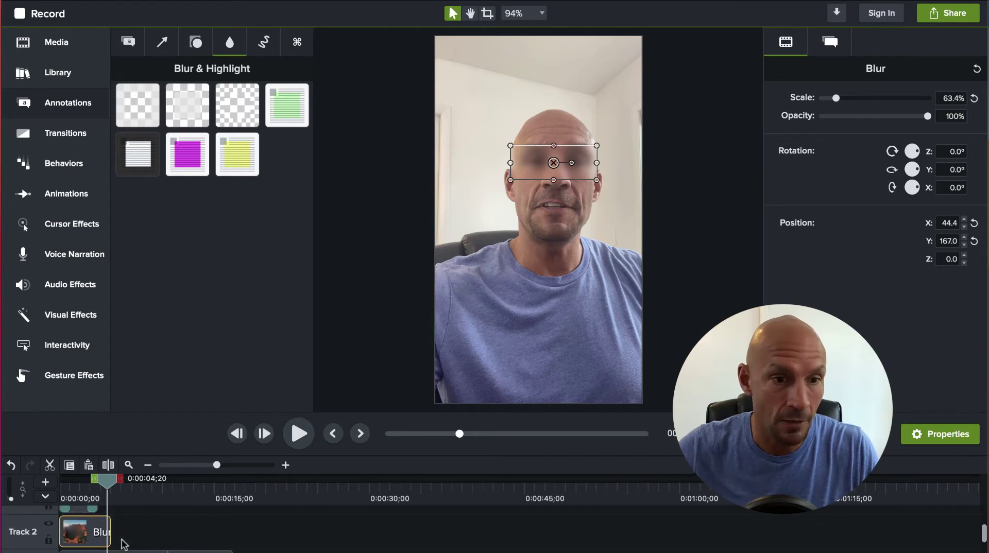
drag(107, 485, 73, 489)
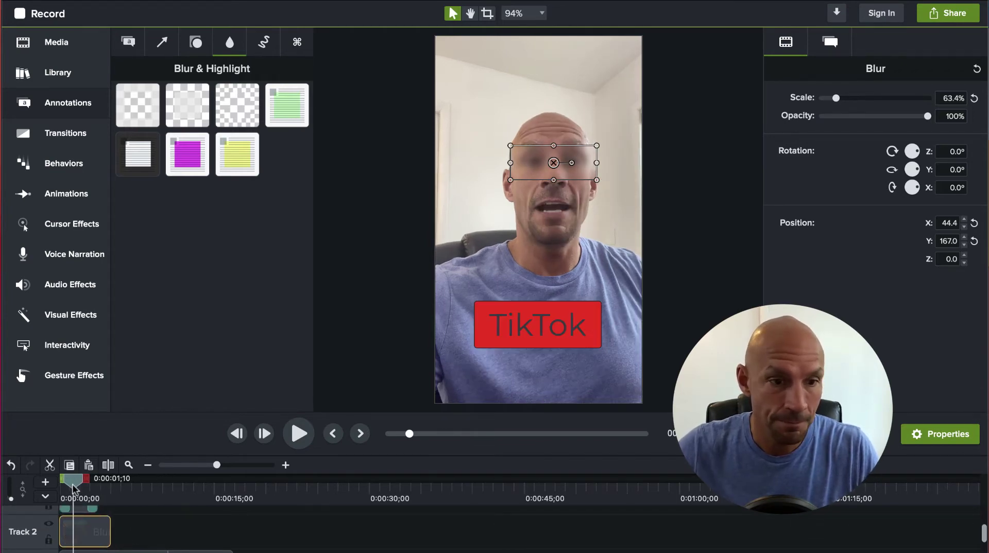
Move the blur onto the TikTok callout and widen it to cover the text, at 90.8% scale
drag(538, 174, 503, 340)
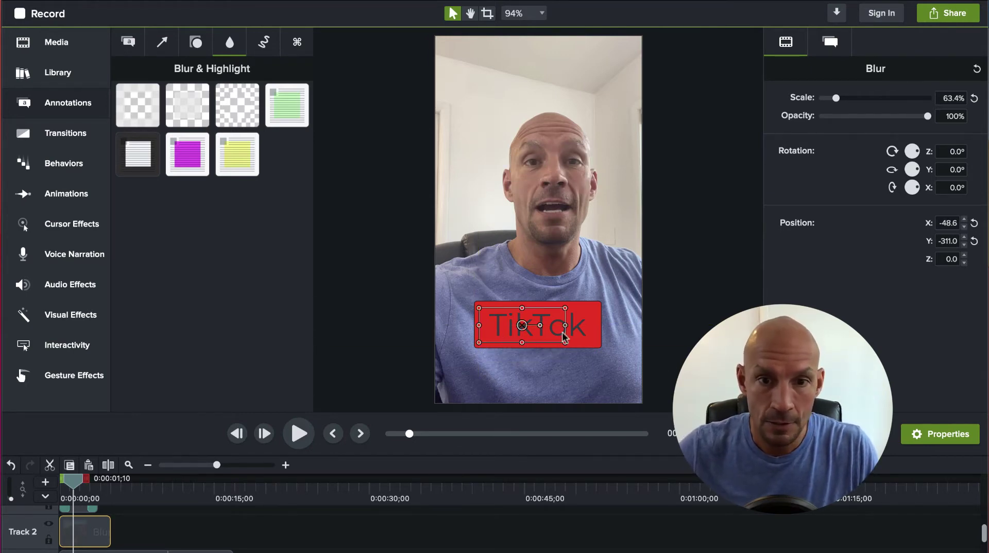
drag(565, 327, 603, 328)
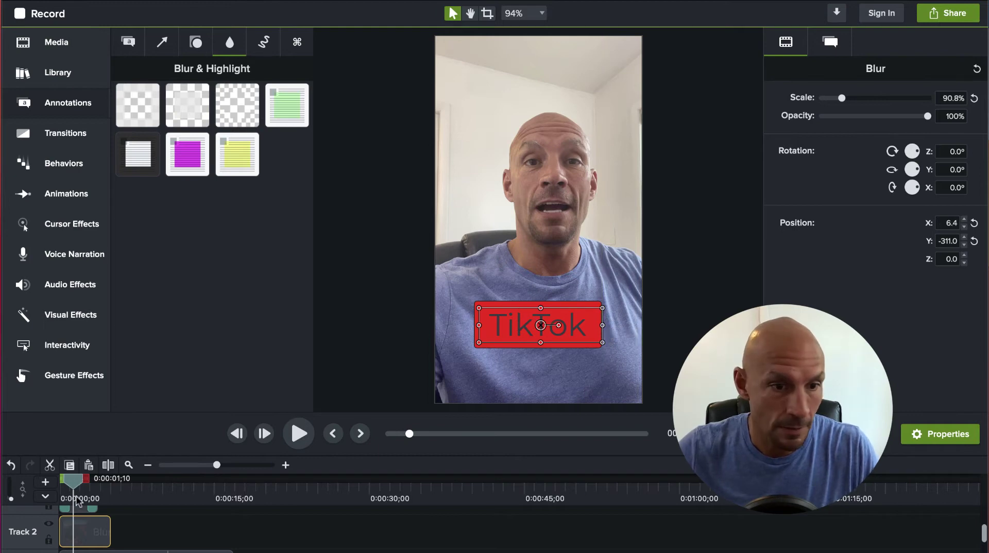
Swap the track order so the TikTok callout sits on Track 2 and the blur starts above it on Track 3
scroll(121, 536, down, 1)
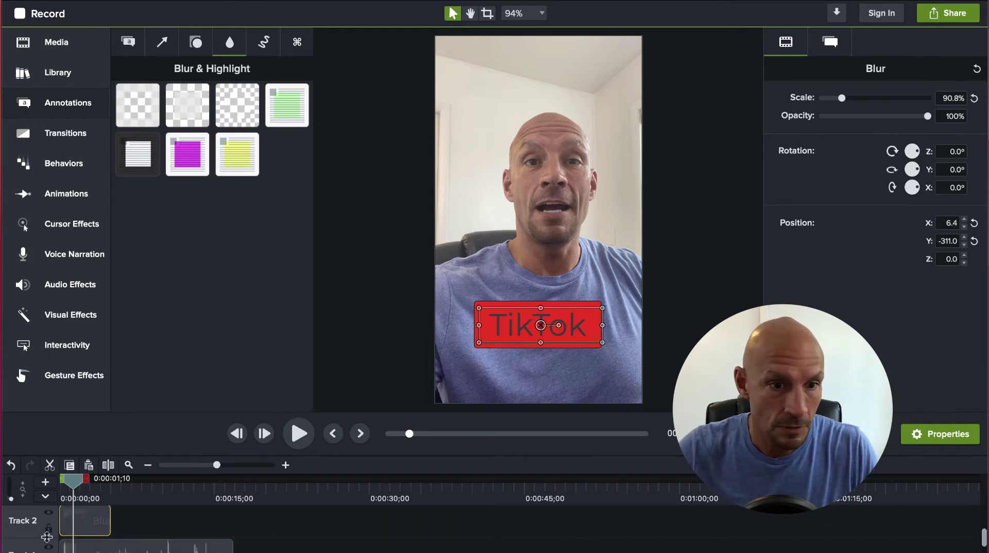
drag(90, 525, 152, 526)
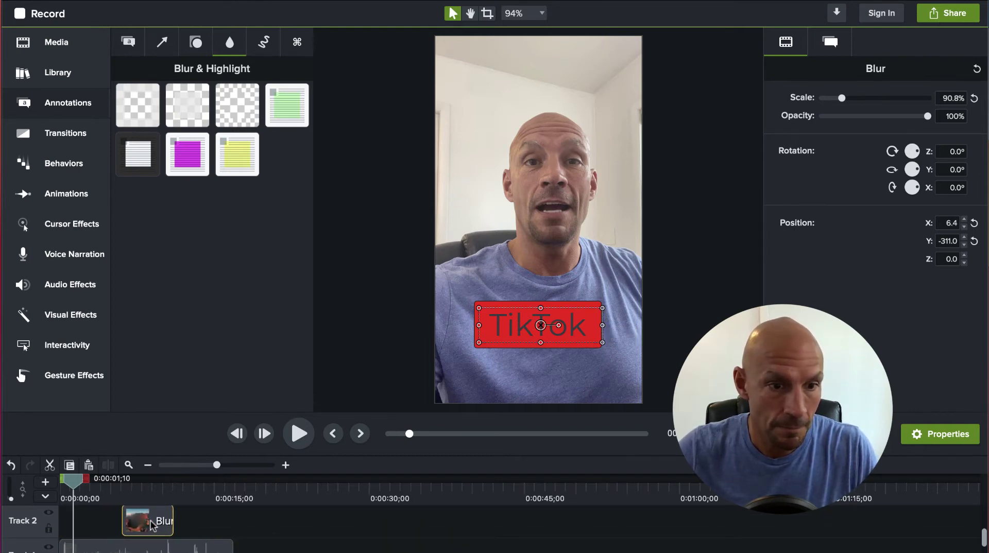
scroll(76, 525, up, 2)
drag(86, 519, 75, 547)
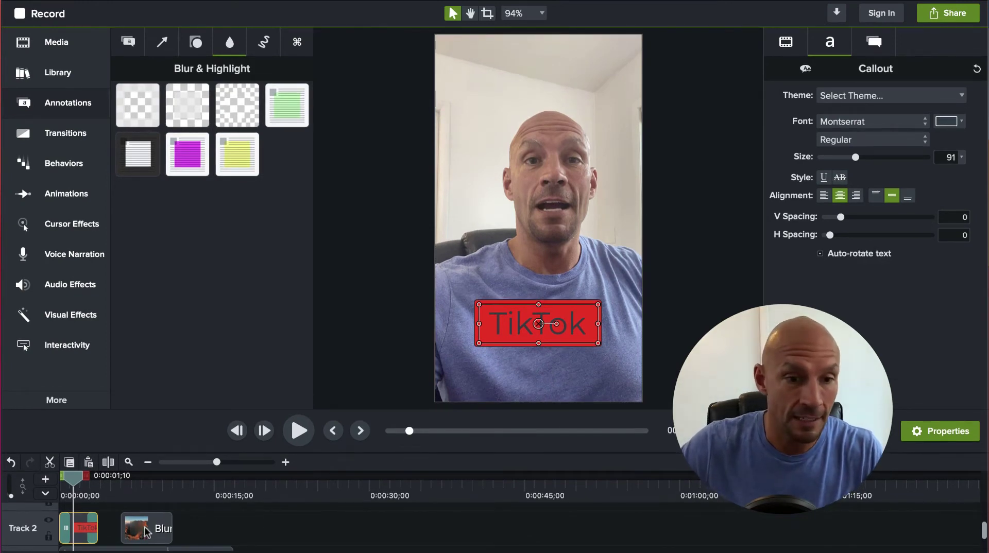
drag(144, 530, 73, 521)
scroll(138, 515, down, 2)
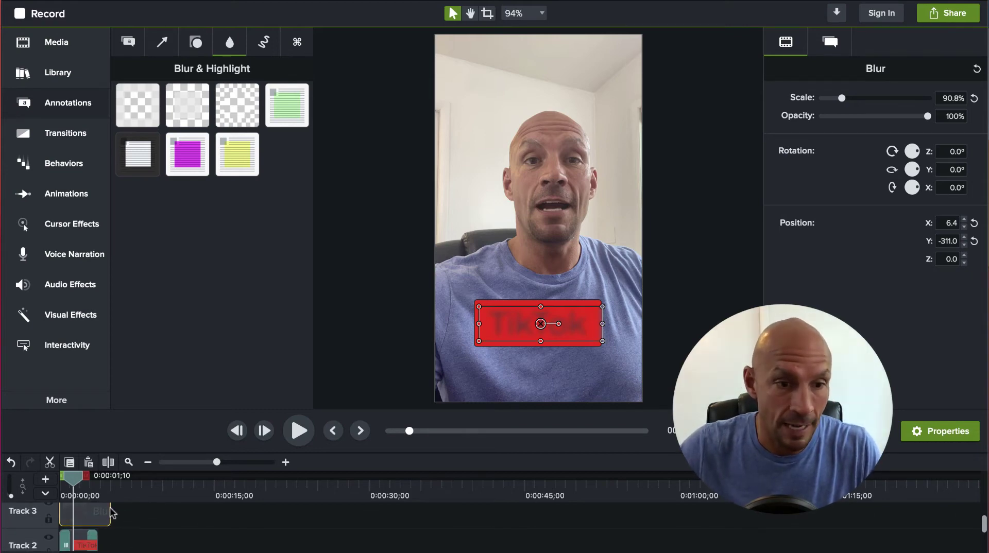
Shorten the blur so it ends before the TikTok callout does, and preview it from the beginning
drag(109, 509, 42, 488)
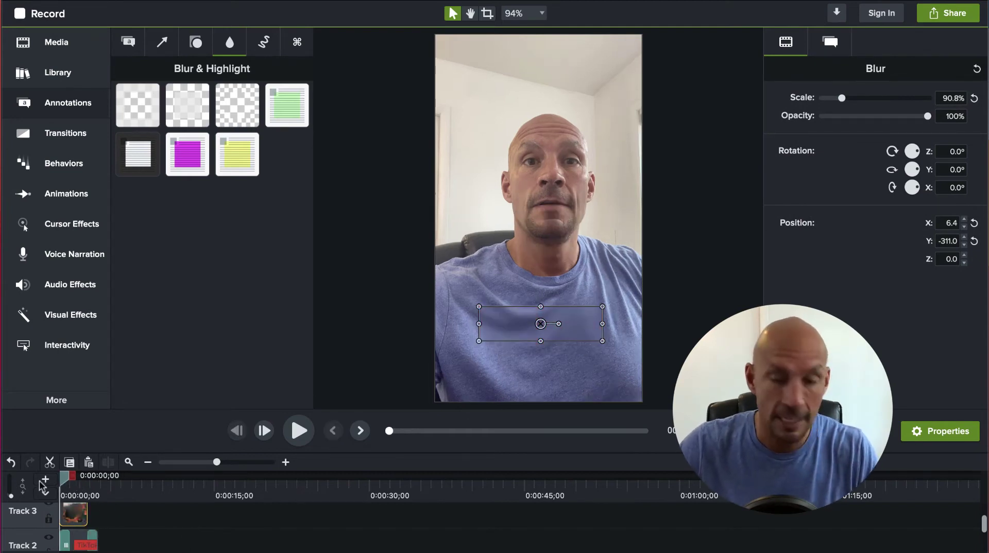
click(138, 518)
key(space)
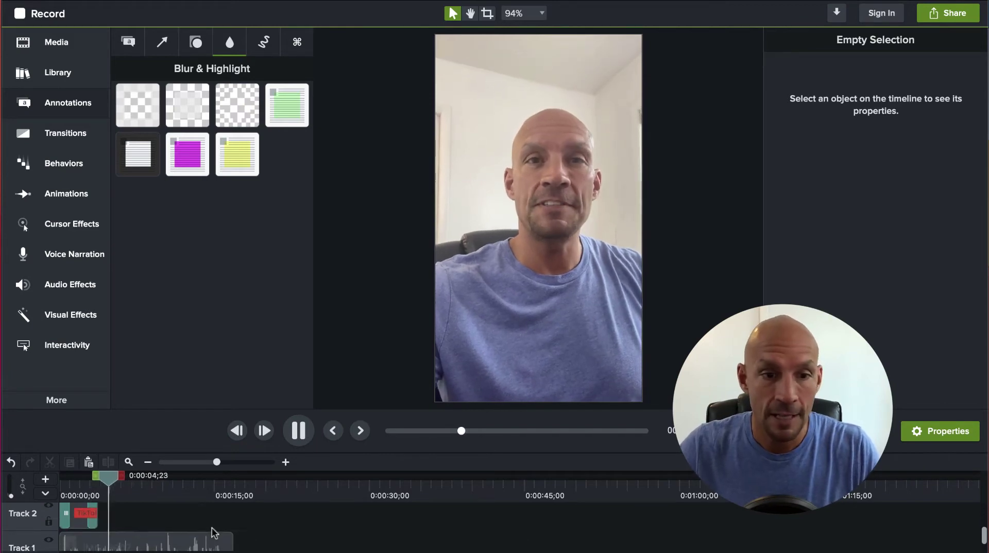
scroll(216, 531, down, 2)
key(space)
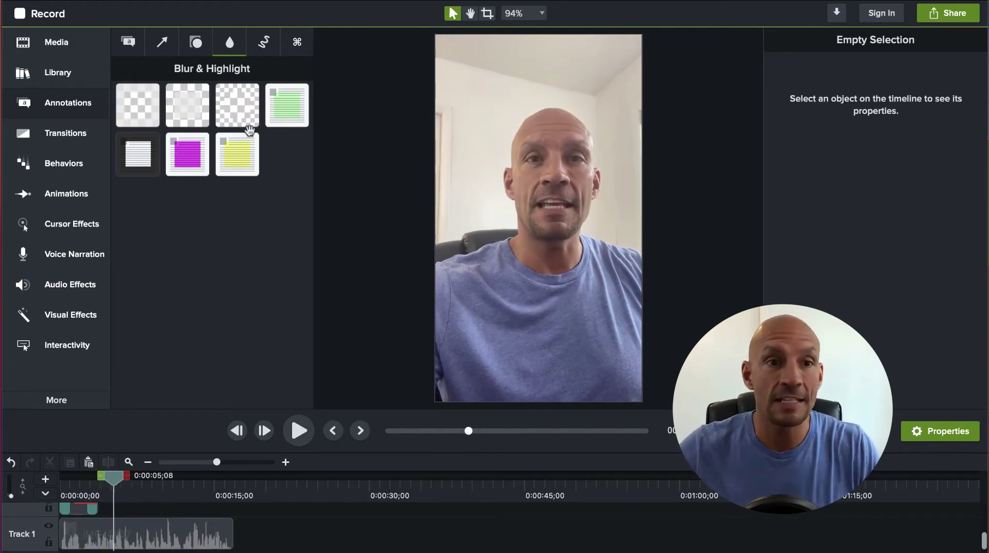
Add a white ellipse shape after the TikTok callout and place it just below the speaker's mouth at 0:00:08;20
click(130, 44)
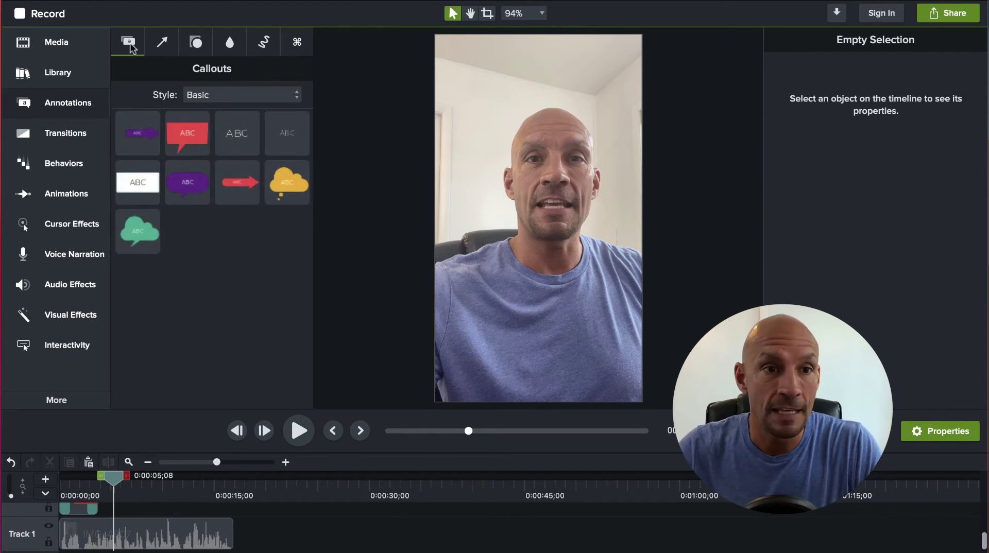
click(202, 48)
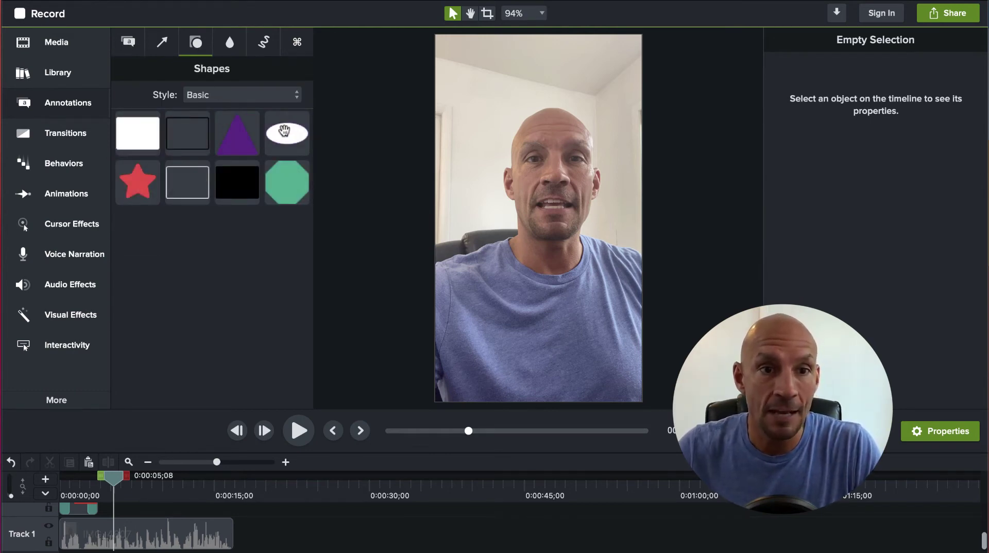
drag(285, 133, 127, 520)
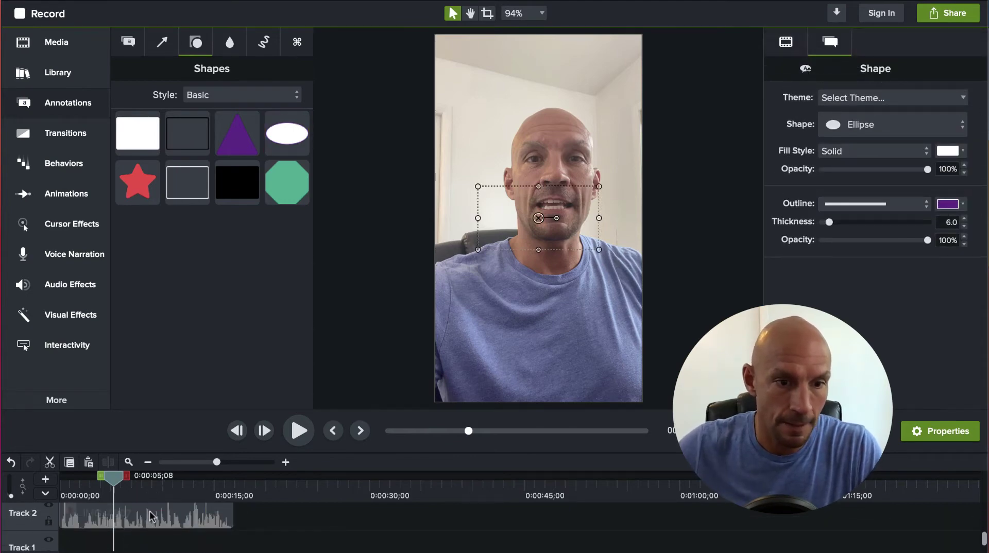
scroll(152, 516, up, 2)
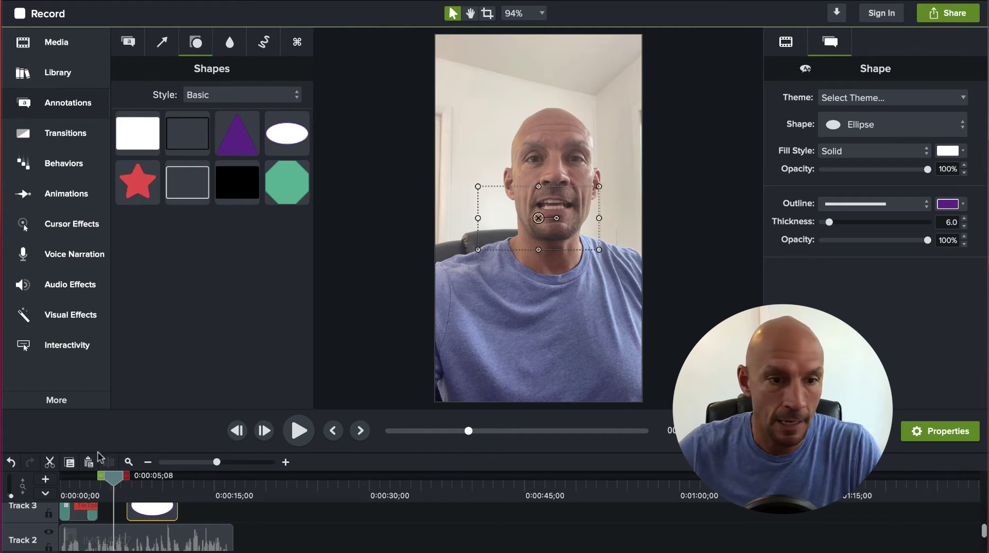
drag(114, 484, 149, 479)
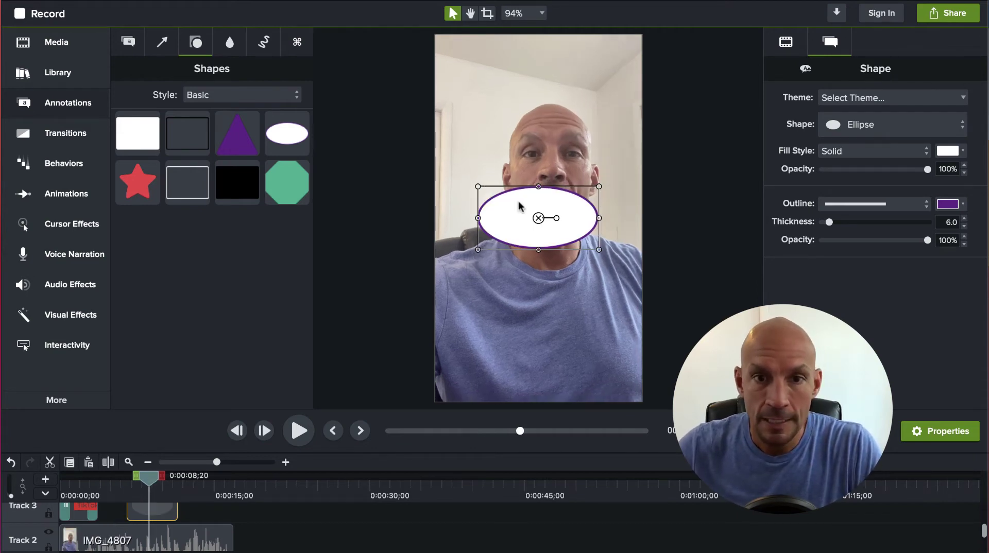
drag(504, 214, 501, 236)
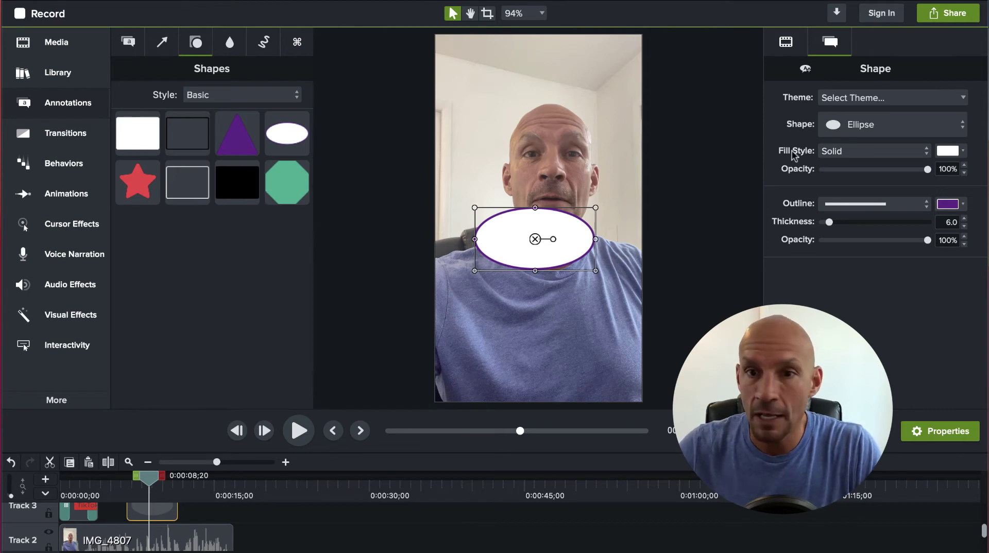
Keep the shape type as Ellipse and set its fill opacity to 0%
click(910, 130)
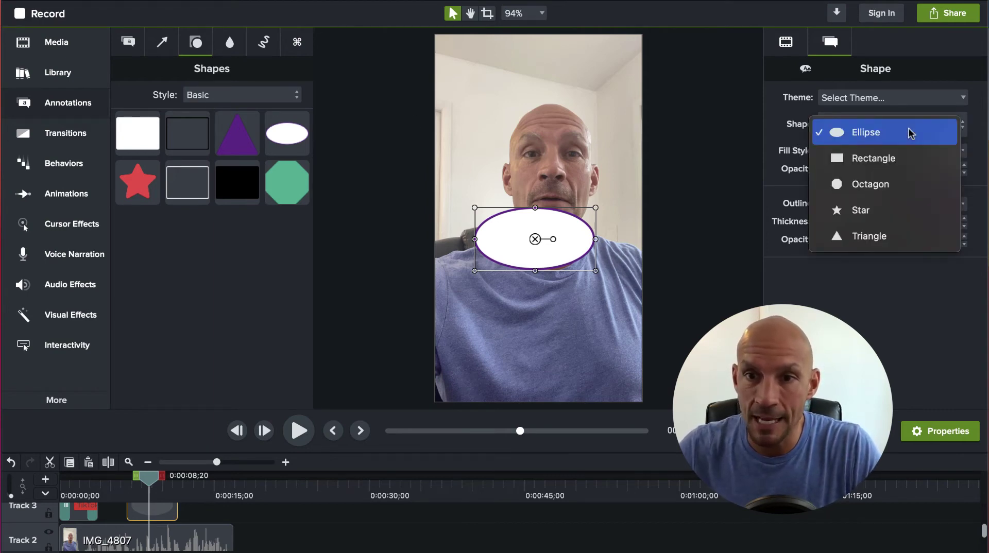
click(874, 136)
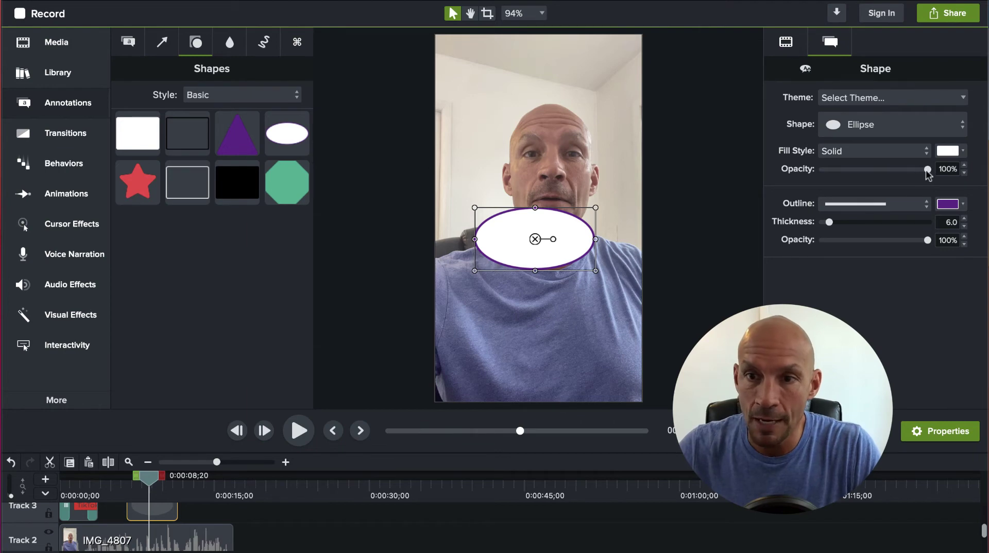
drag(927, 170, 786, 178)
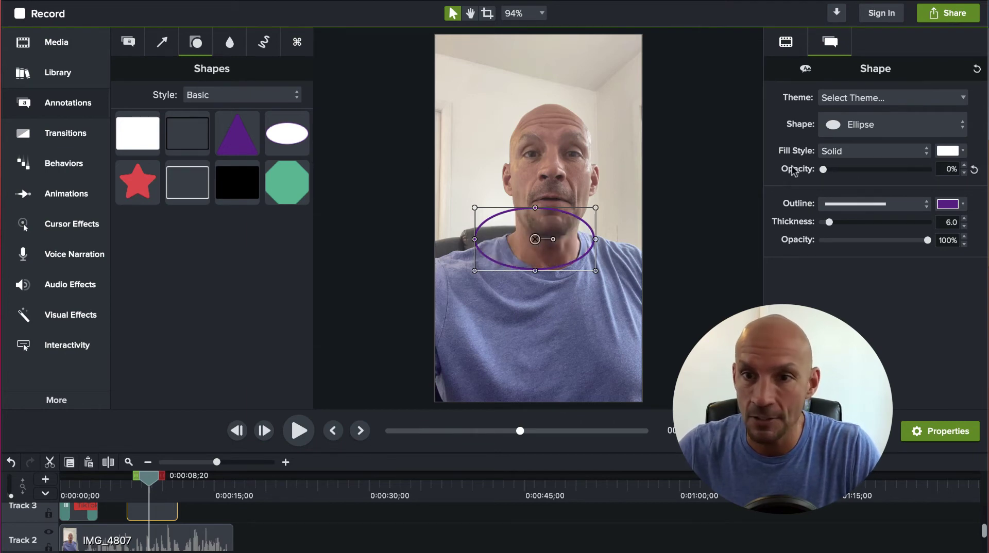
Set the ellipse's outline to pure red (255, 0, 0) with a thickness of 17
click(963, 205)
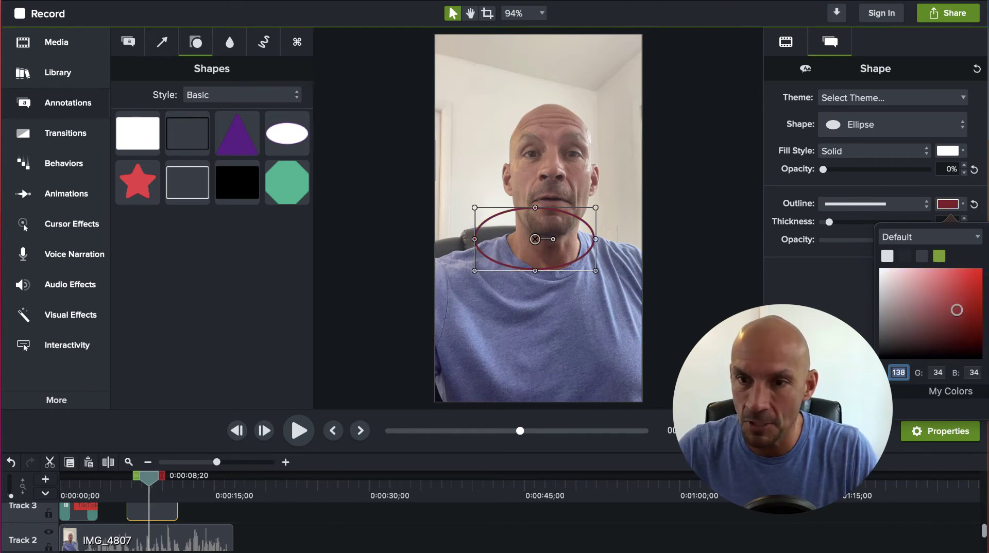
drag(956, 312, 981, 269)
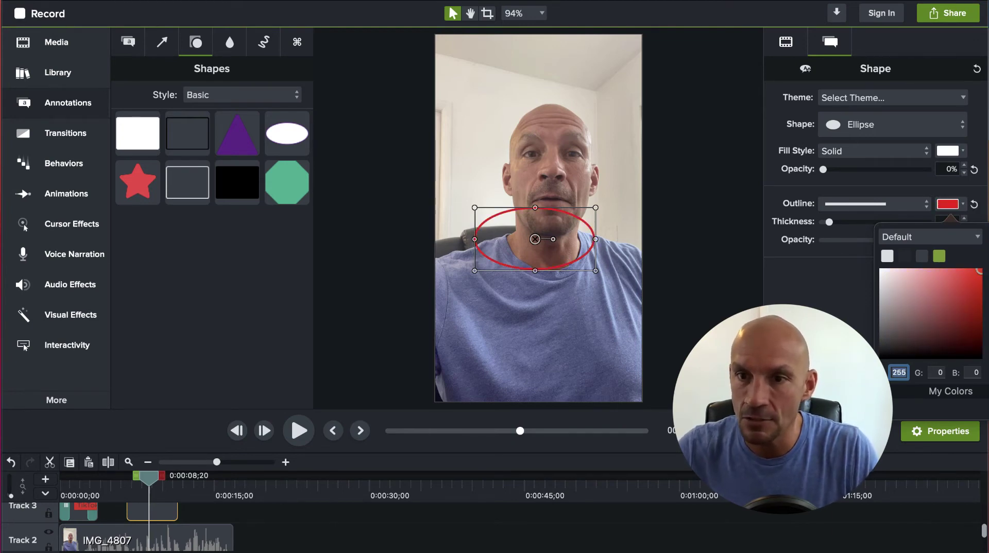
click(830, 293)
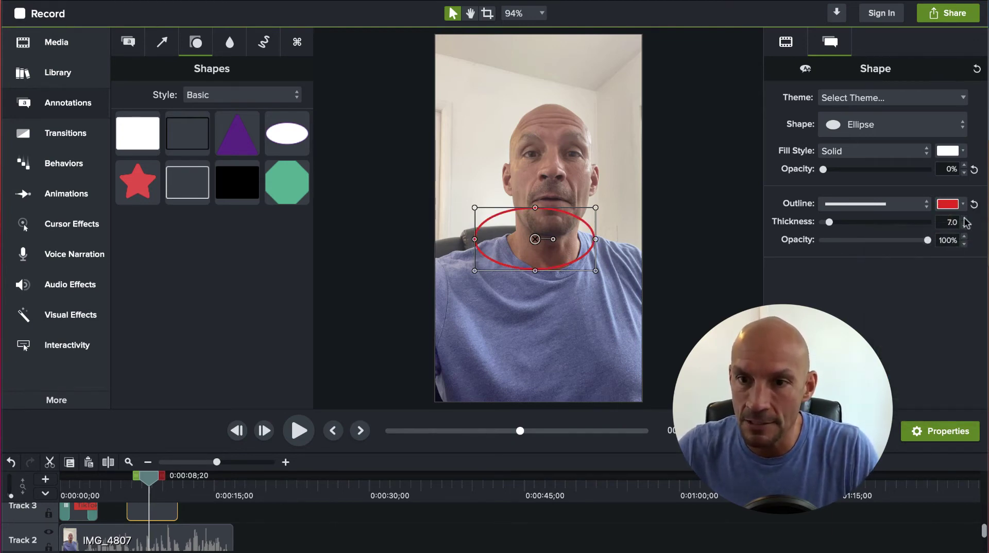
drag(965, 218, 966, 218)
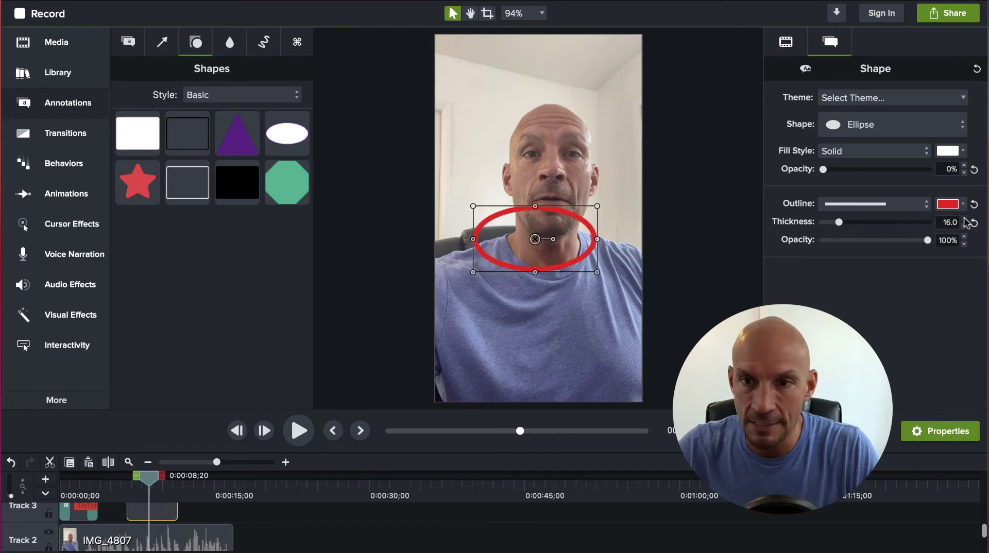
click(965, 218)
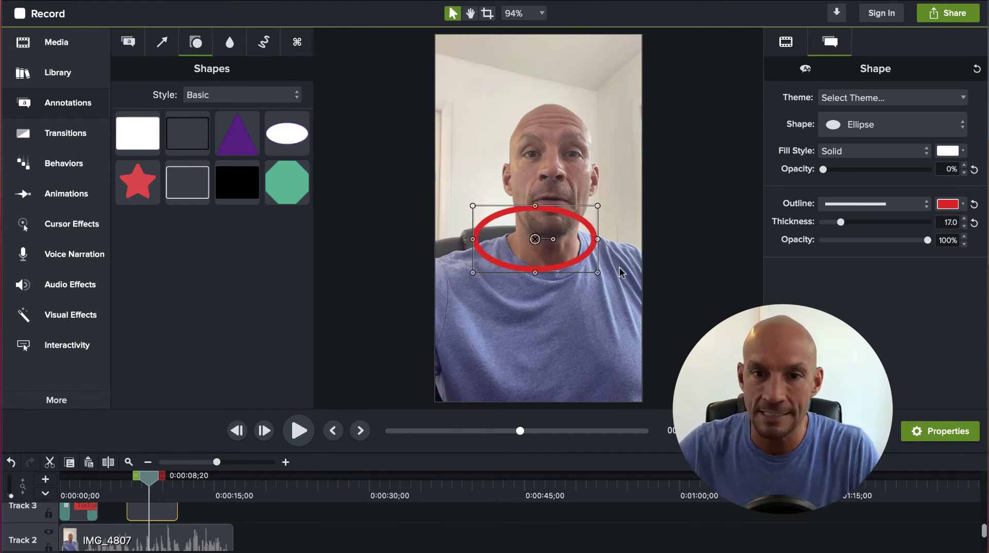
Narrow the red ellipse, place it on the shirt at the lower left of the video, and start its Track 3 clip slightly earlier
mouse_move(536, 242)
mouse_down()
mouse_move(520, 326)
mouse_move(534, 318)
mouse_up()
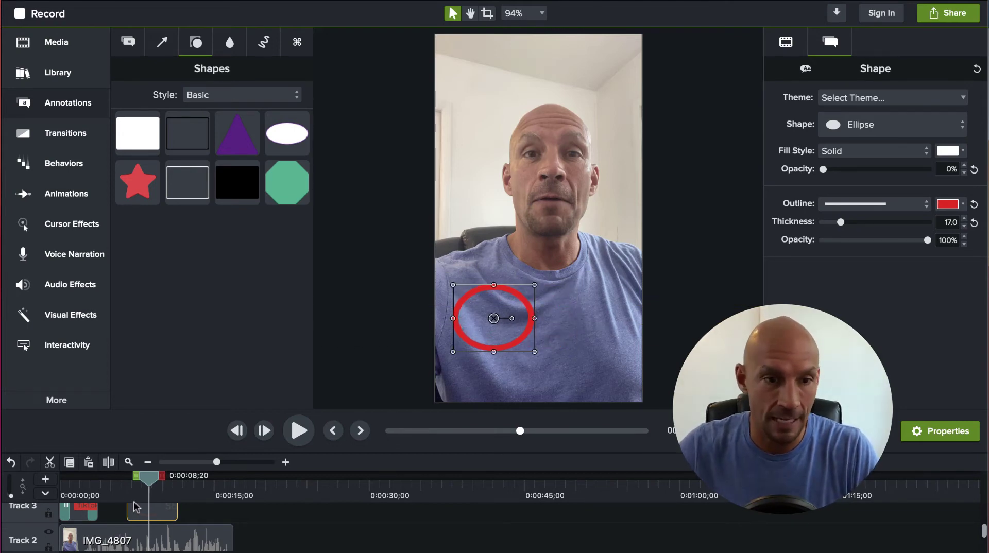
drag(142, 512, 139, 512)
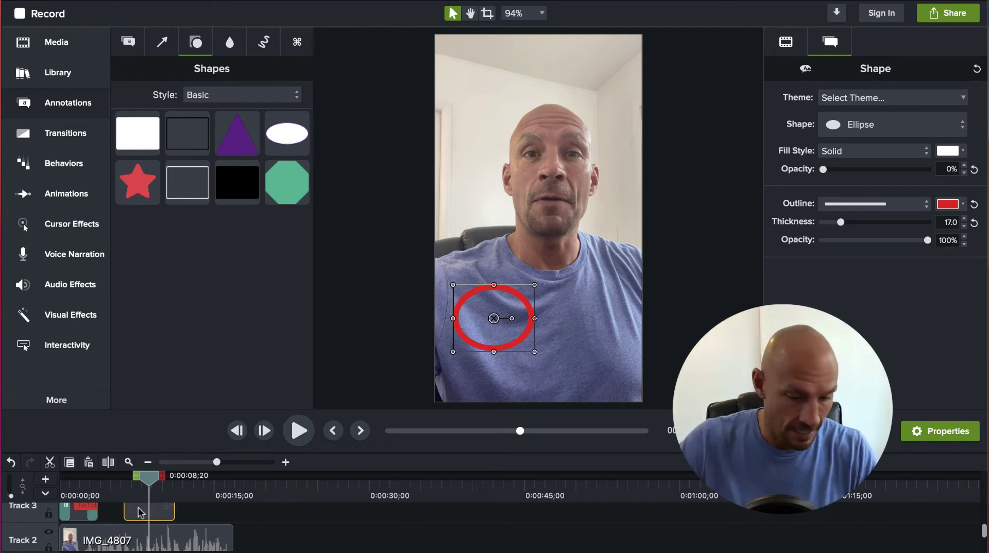
Duplicate the red ellipse clip and place the copy on Track 4 so it ends together with the IMG_4807 clip
scroll(139, 512, down, 2)
drag(165, 529, 199, 538)
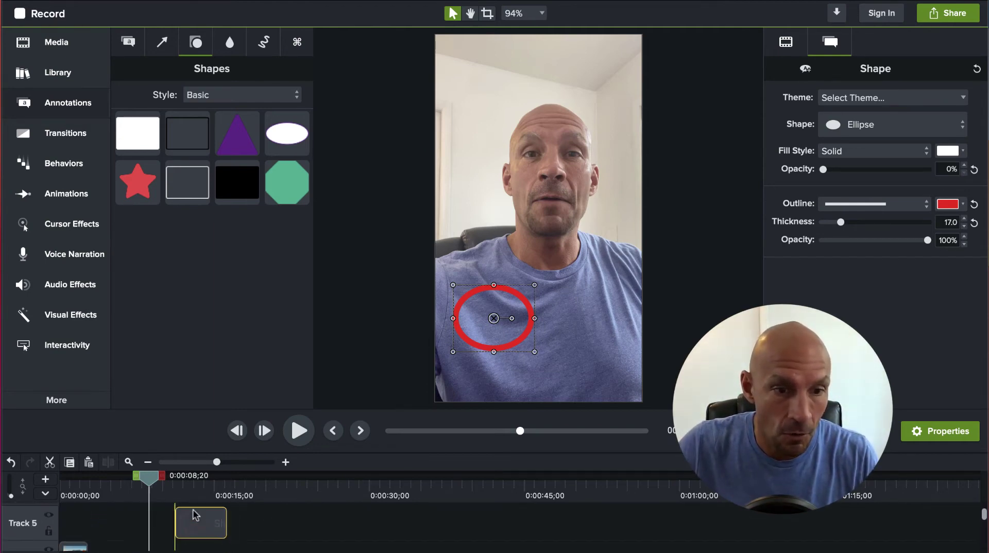
scroll(195, 528, up, 2)
scroll(206, 520, up, 4)
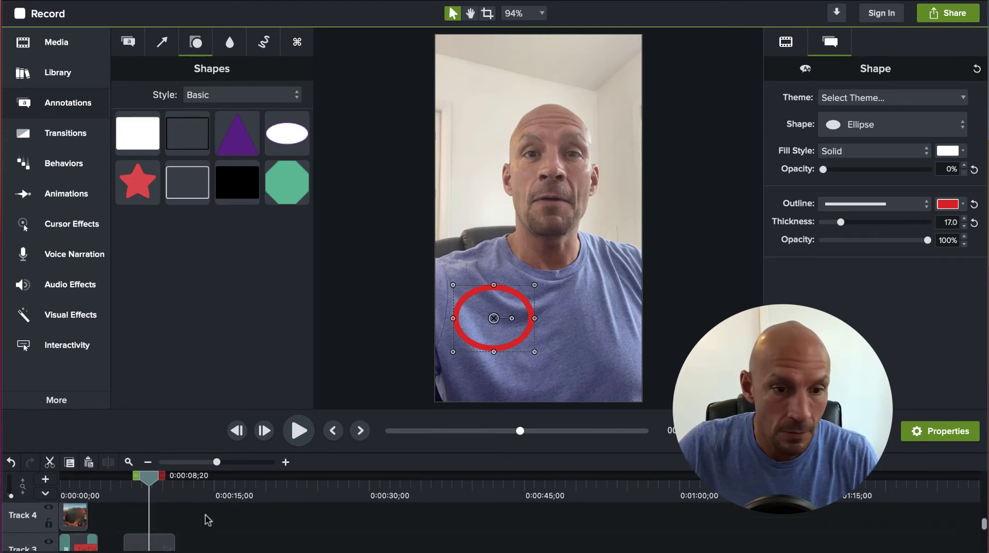
drag(198, 511, 205, 536)
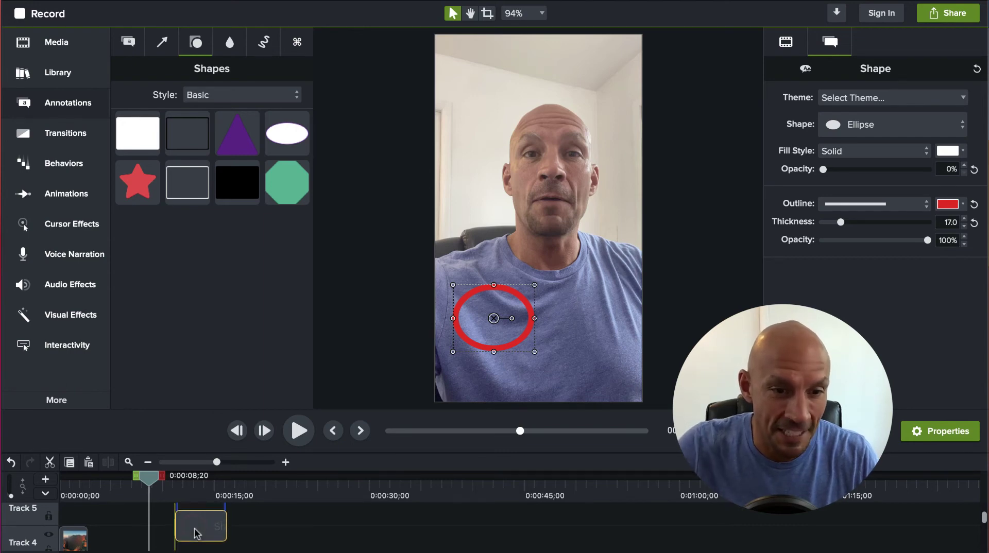
scroll(199, 530, down, 5)
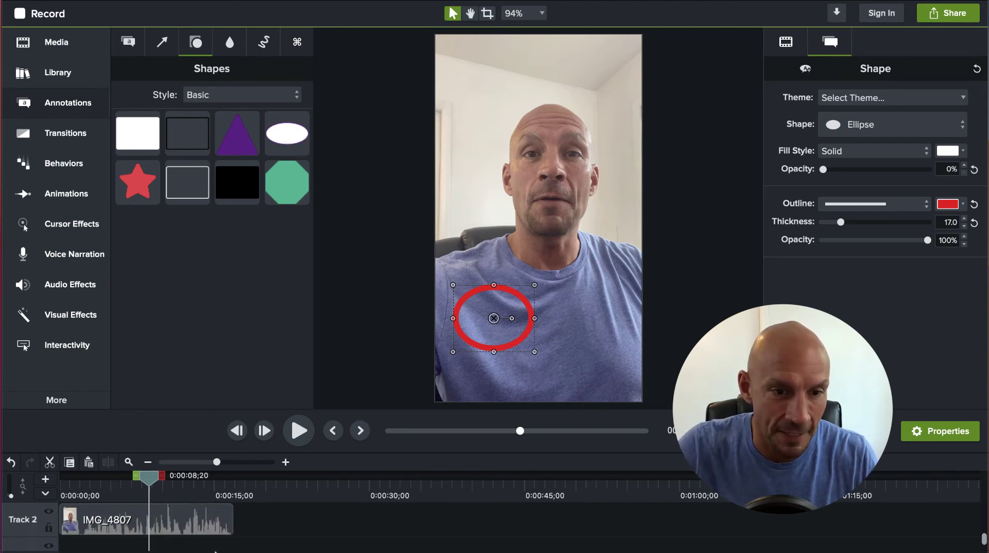
scroll(212, 539, up, 2)
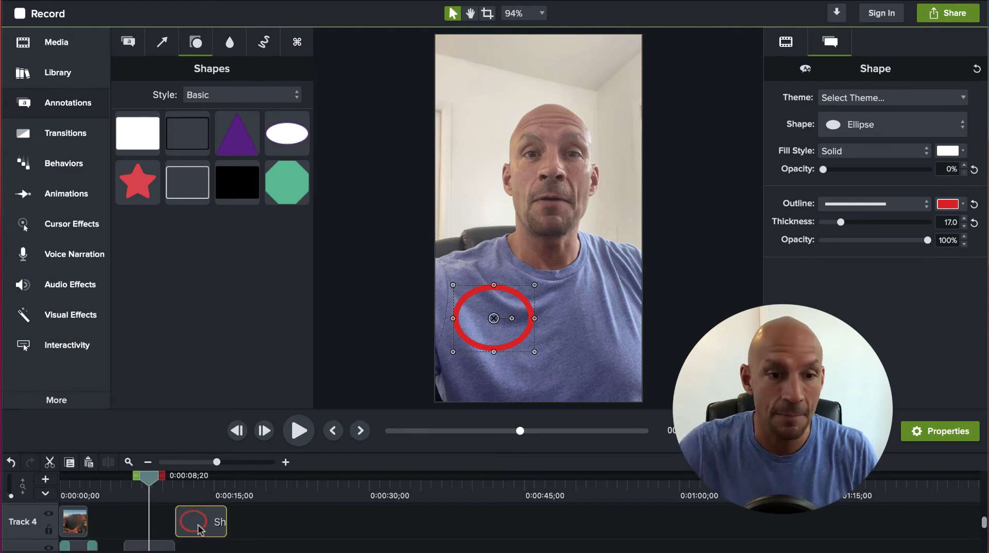
drag(200, 531, 206, 531)
At 0:00:13;24, move the copied red ellipse onto the speaker's shoulder at the right edge of the video
click(202, 492)
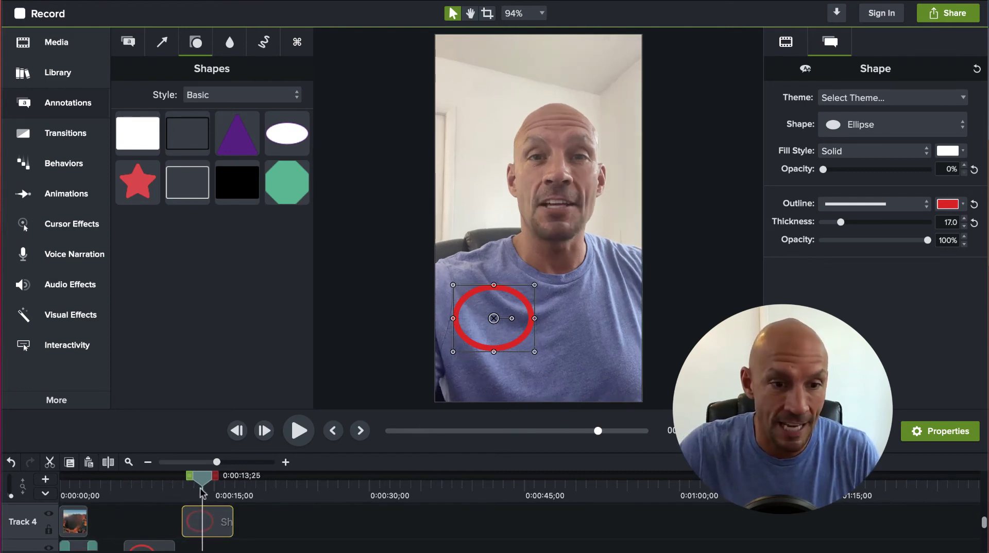
drag(201, 492, 201, 492)
drag(488, 322, 596, 255)
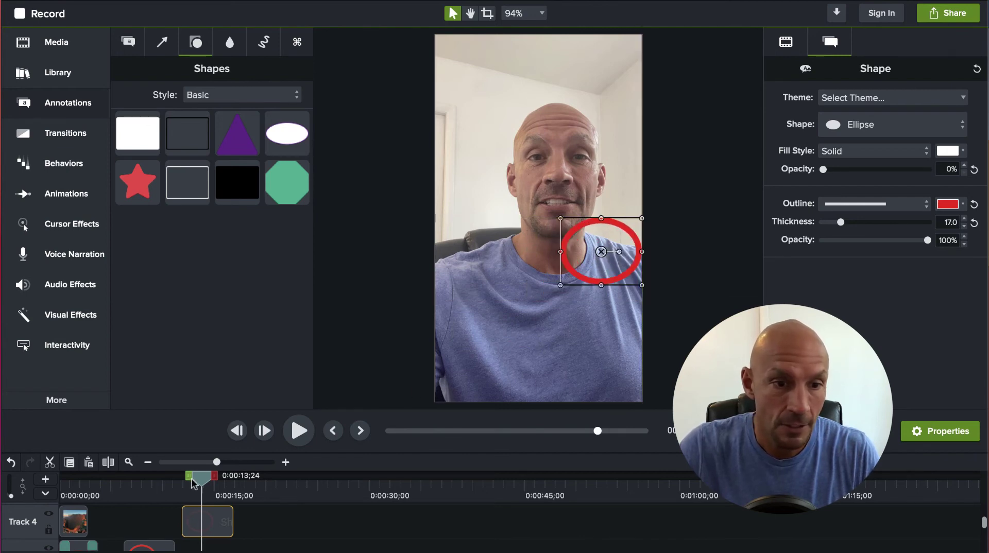
Deselect the ellipse and preview the edited video from the beginning
click(276, 521)
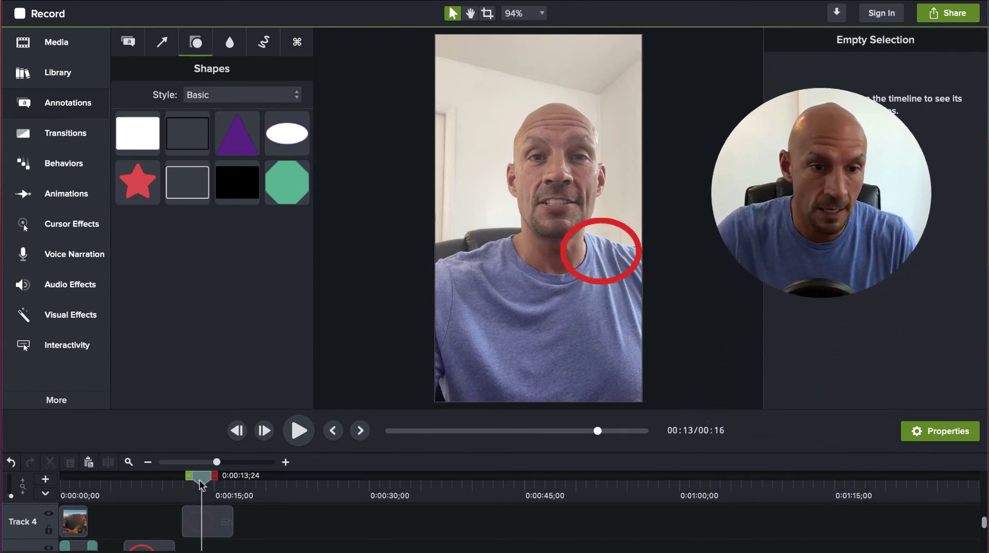
drag(199, 493, 23, 479)
key(space)
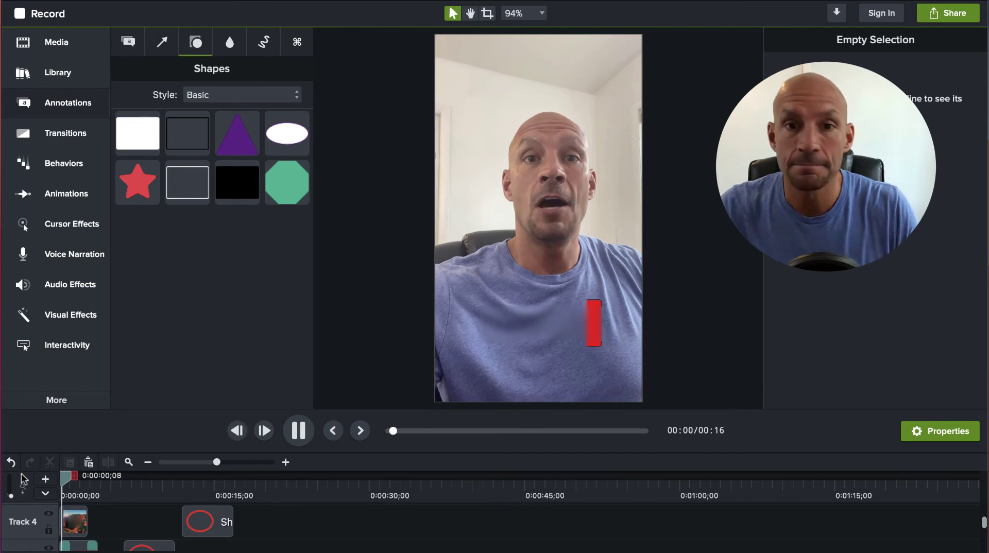